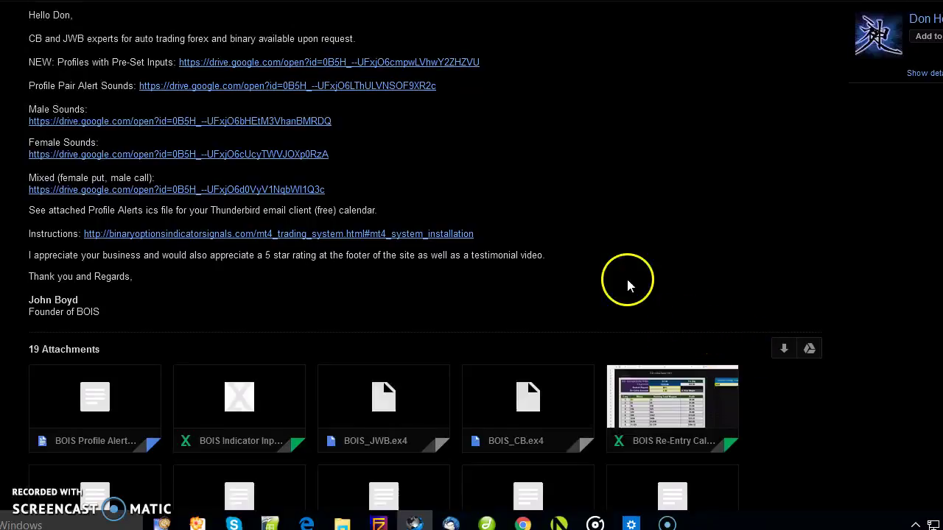
Step: Download all of the email's attachments and save them as boissystem.zip
left_click(784, 354)
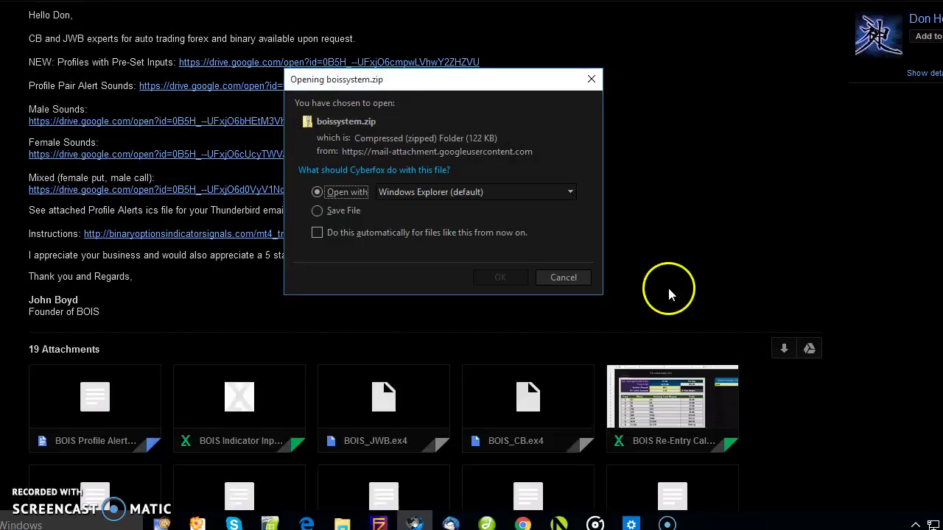
left_click(343, 211)
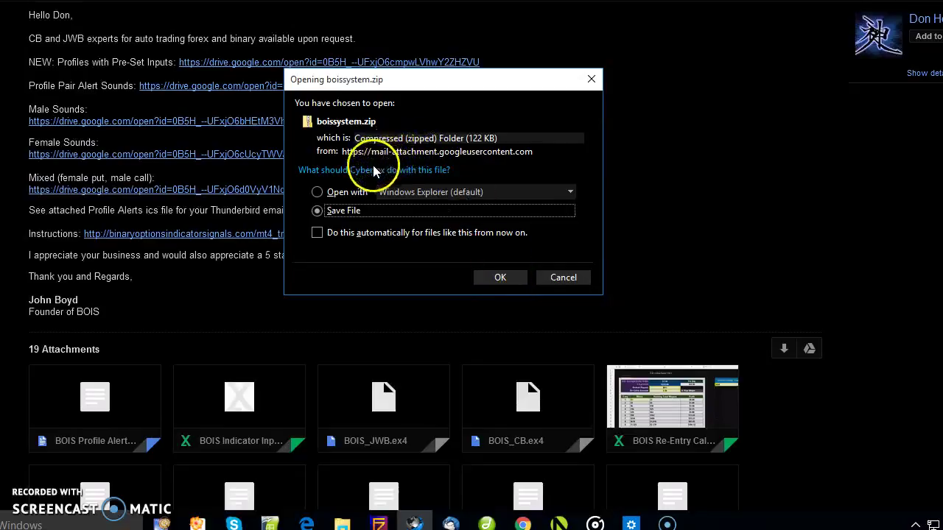
left_click(499, 277)
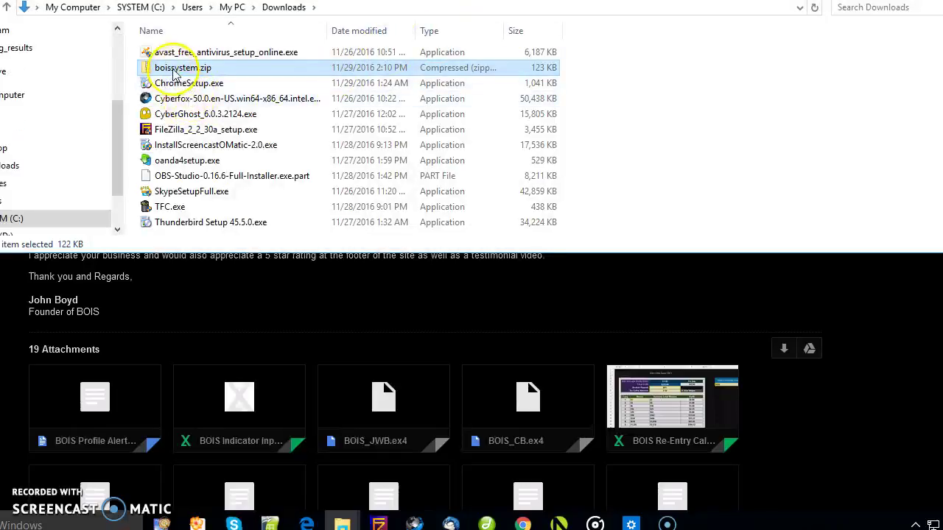
Step: Extract boissystem.zip into a boissystem folder in Downloads, then bring MetaTrader 4 forward
right_click(173, 74)
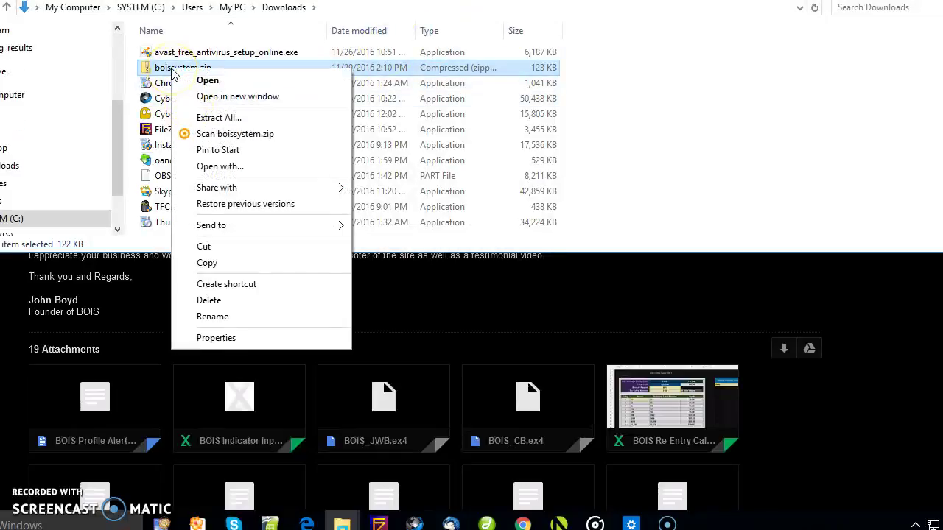
left_click(218, 117)
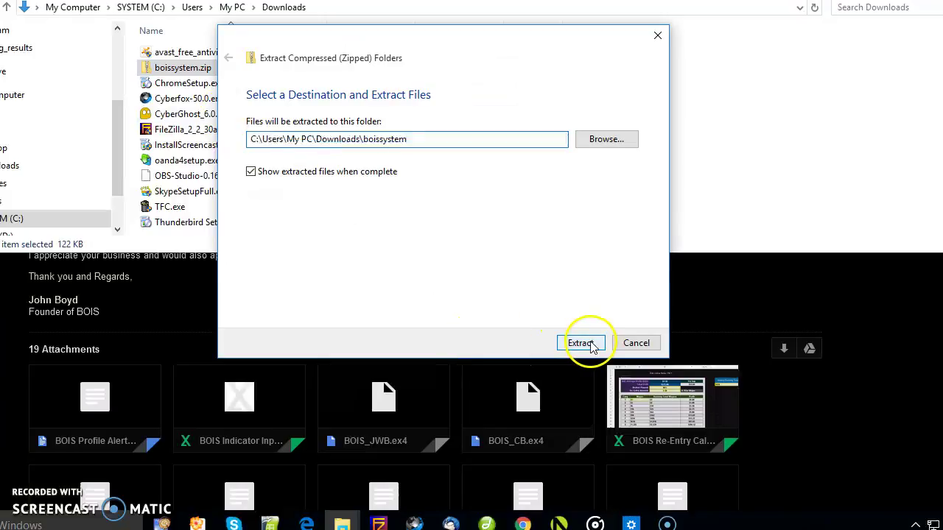
left_click(585, 343)
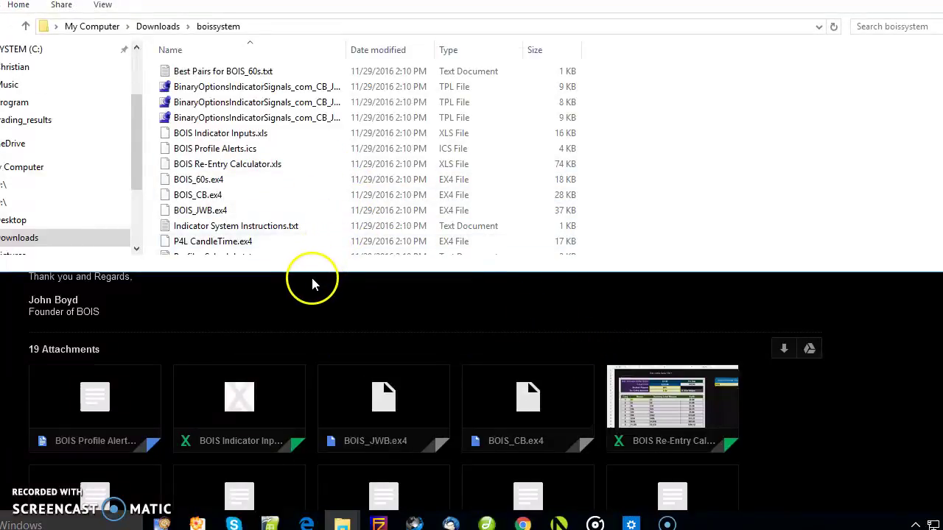
left_click_drag(312, 274, 331, 402)
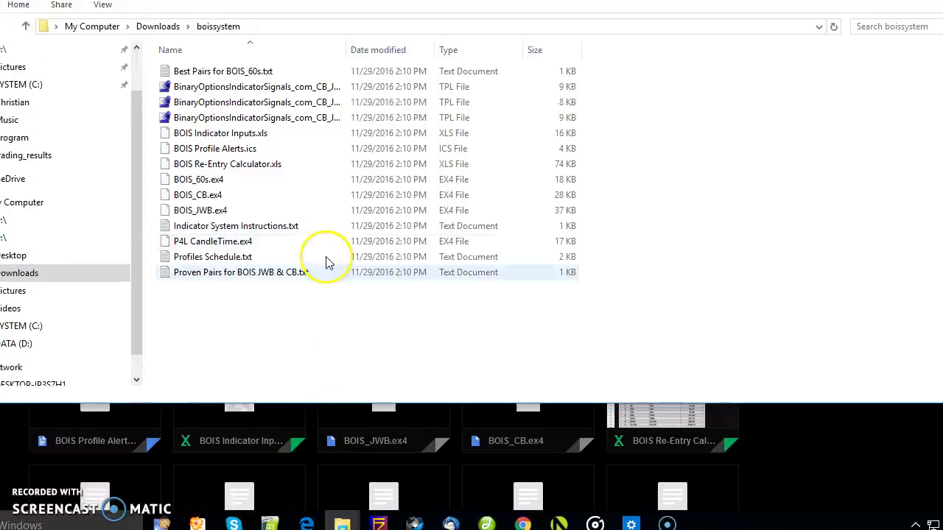
left_click(558, 523)
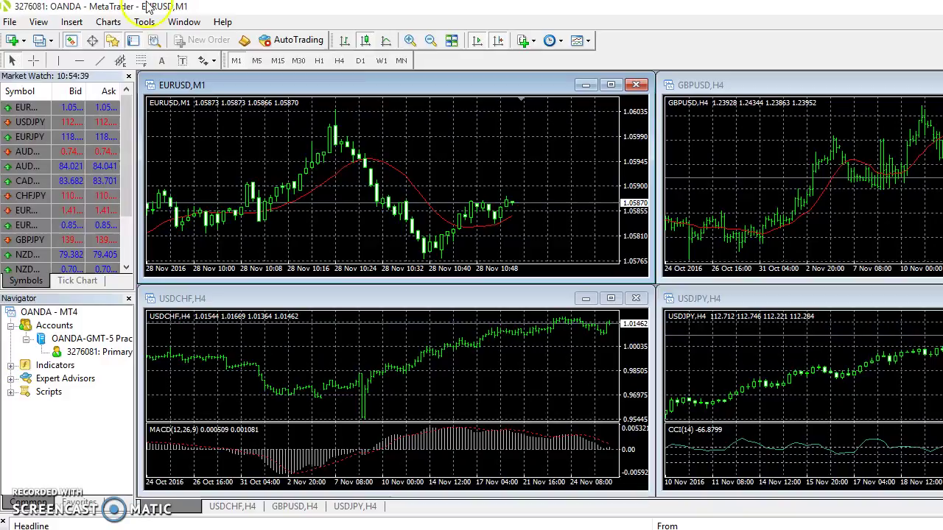
Step: Start opening a new account and select the OANDA-v20 Practice server
left_click(3, 12)
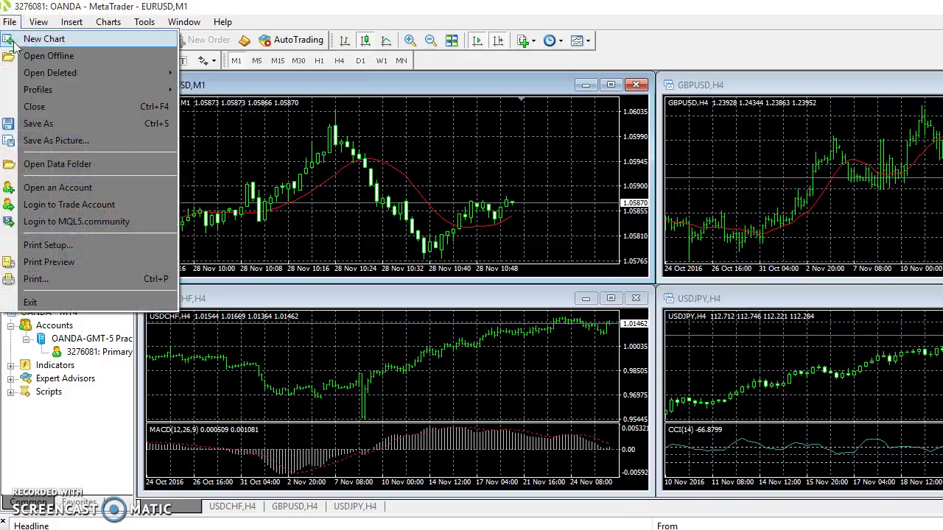
left_click(49, 187)
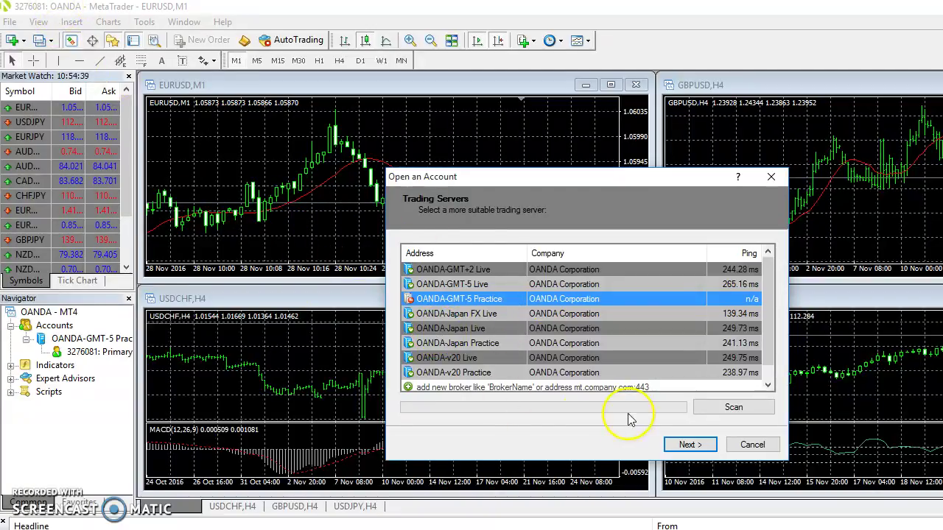
left_click(583, 344)
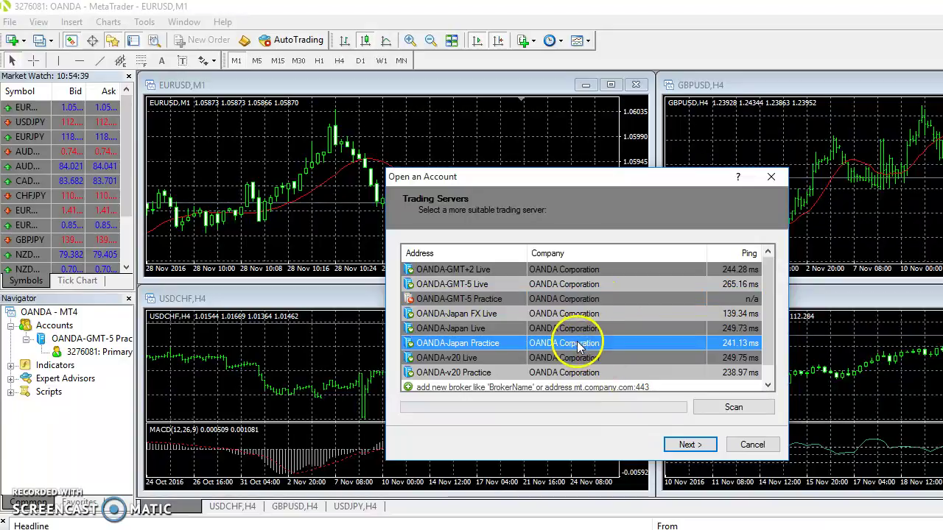
scroll(582, 353, "down", 1)
scroll(589, 356, "up", 1)
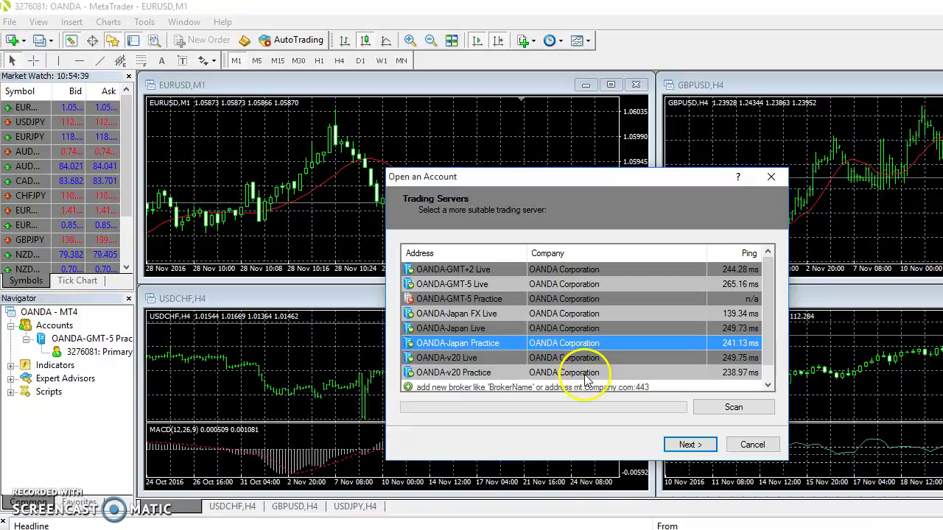
left_click(585, 374)
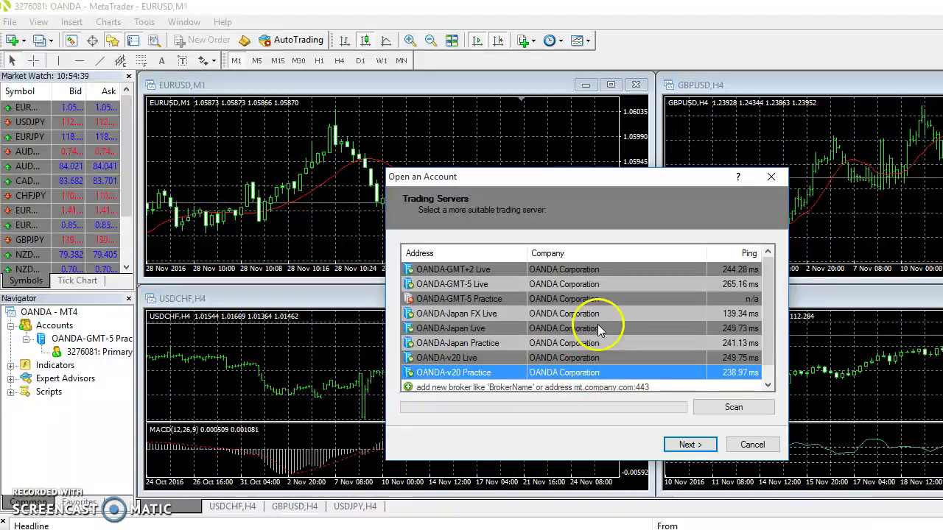
scroll(598, 346, "down", 1)
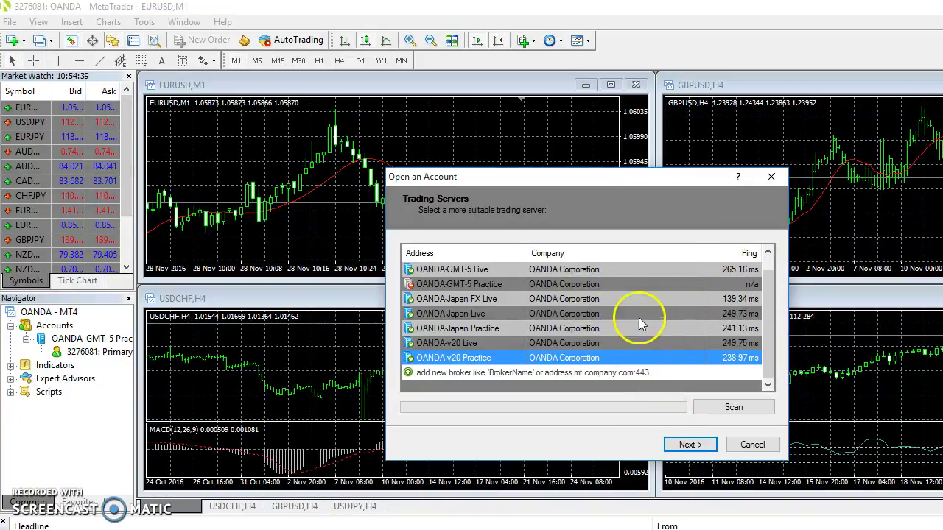
Step: Register a new demo account with personal details, newsletter subscription ticked, and finish
left_click(689, 445)
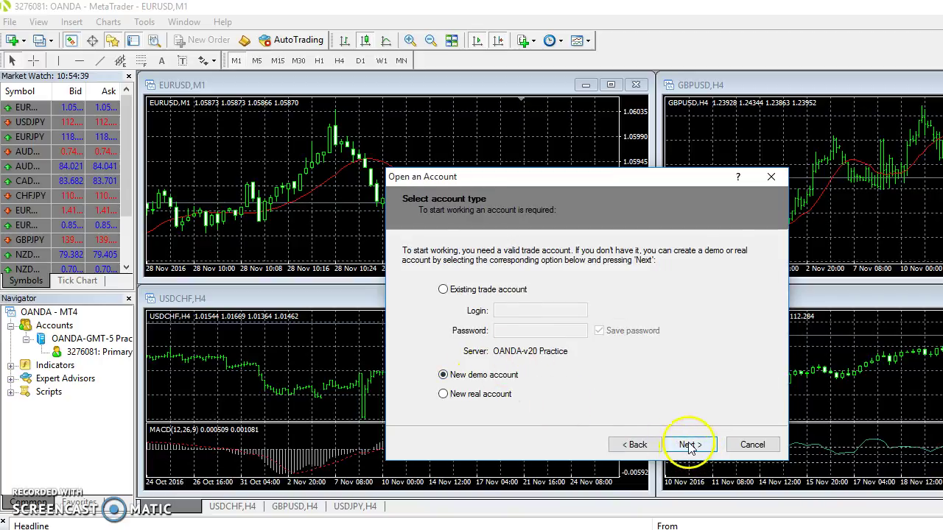
left_click(689, 445)
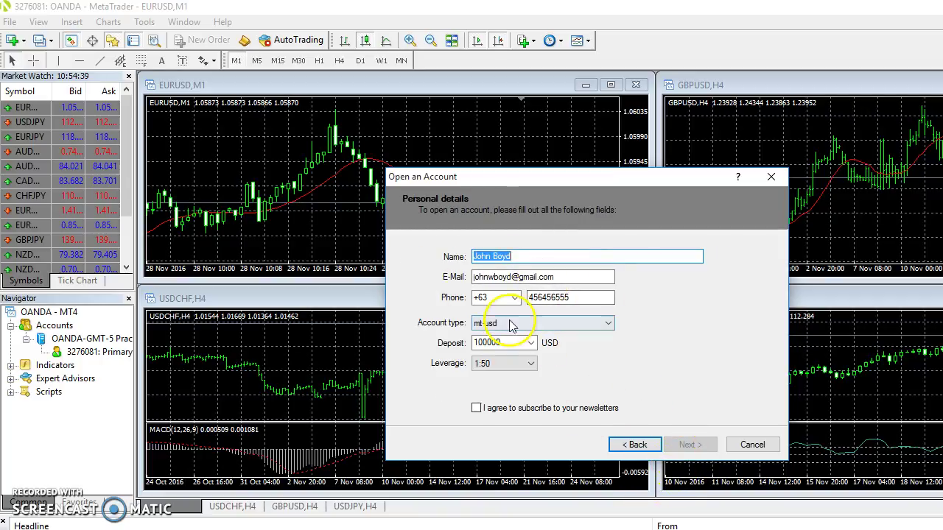
left_click(479, 408)
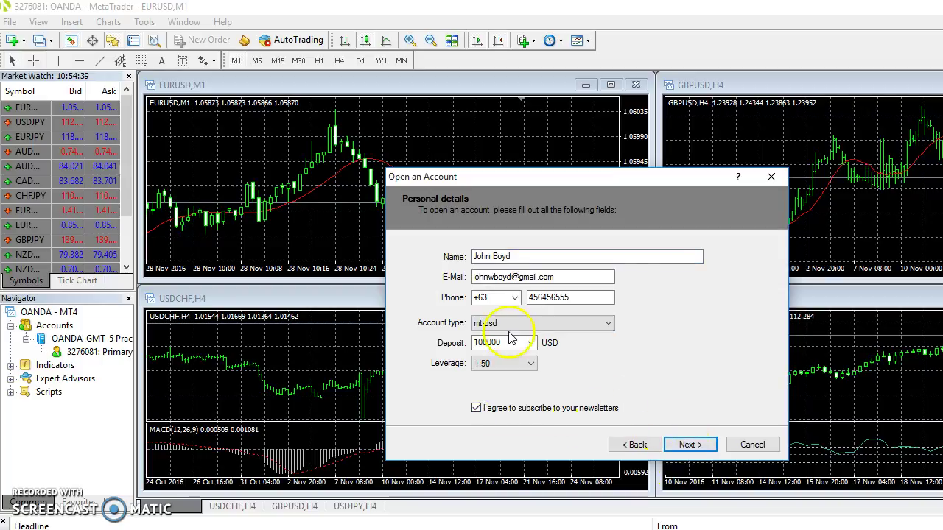
left_click(701, 449)
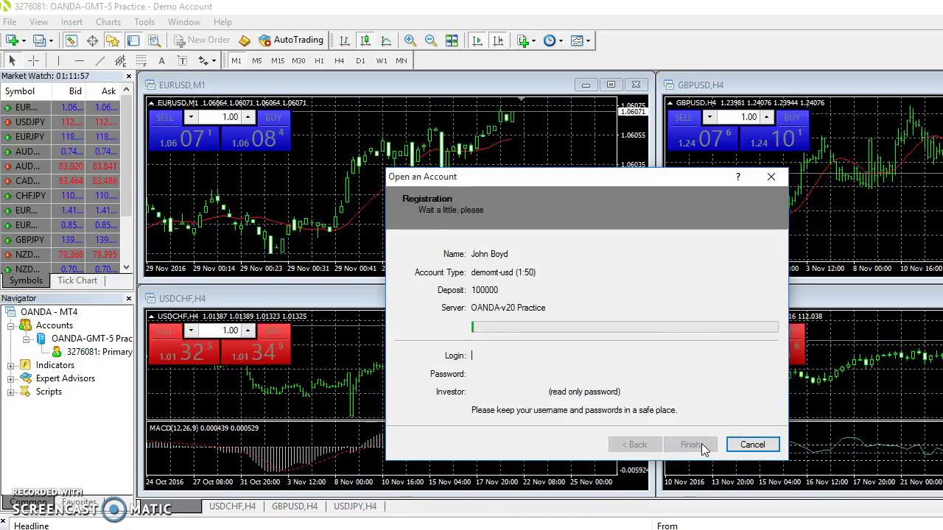
left_click(696, 447)
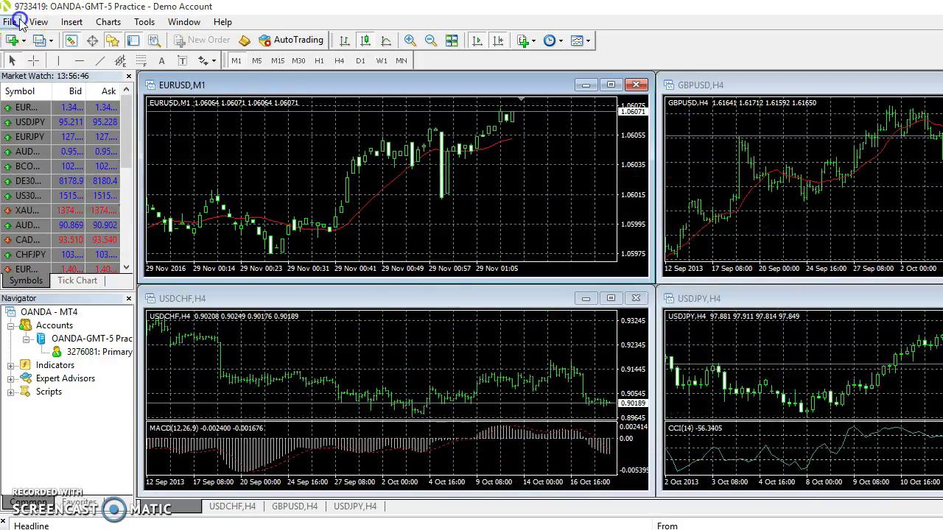
Step: Open MetaTrader's data folder and navigate to MQL4 > Indicators
left_click(10, 22)
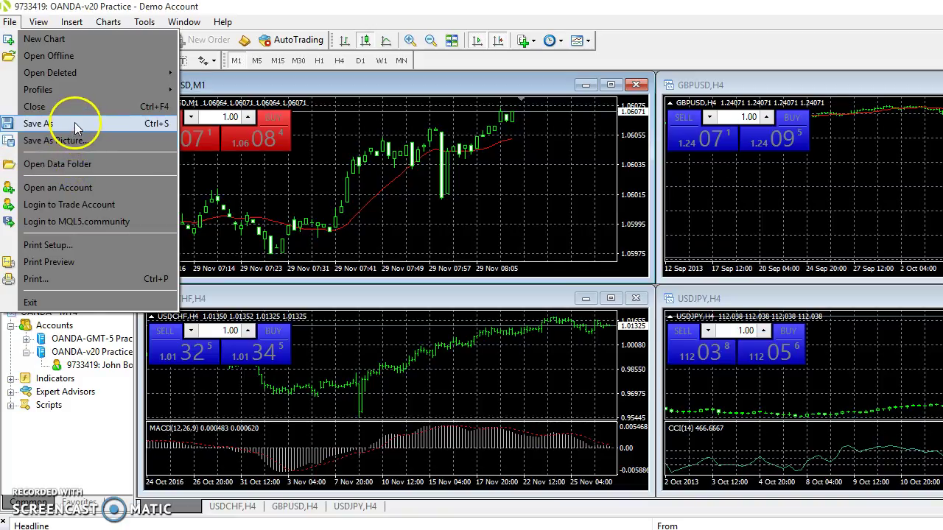
left_click(74, 163)
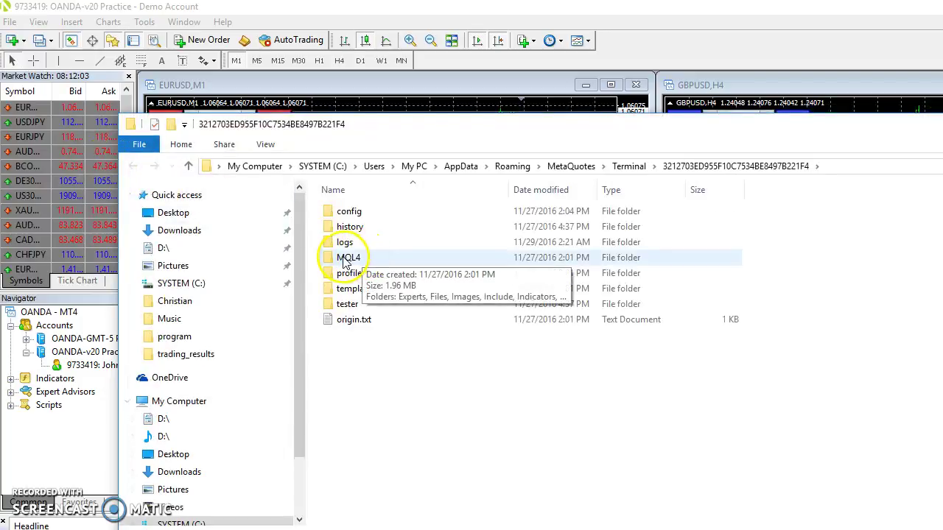
double_click(360, 259)
double_click(346, 274)
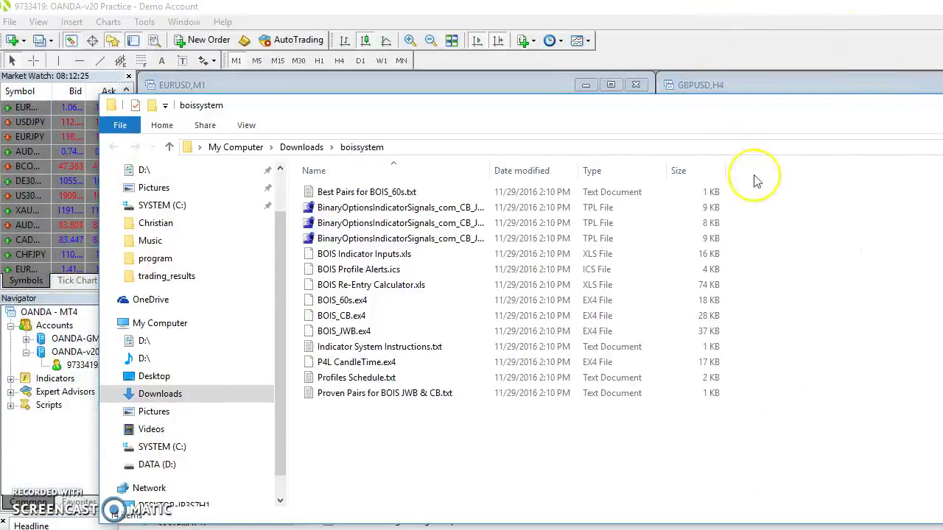
left_click_drag(392, 117, 803, 138)
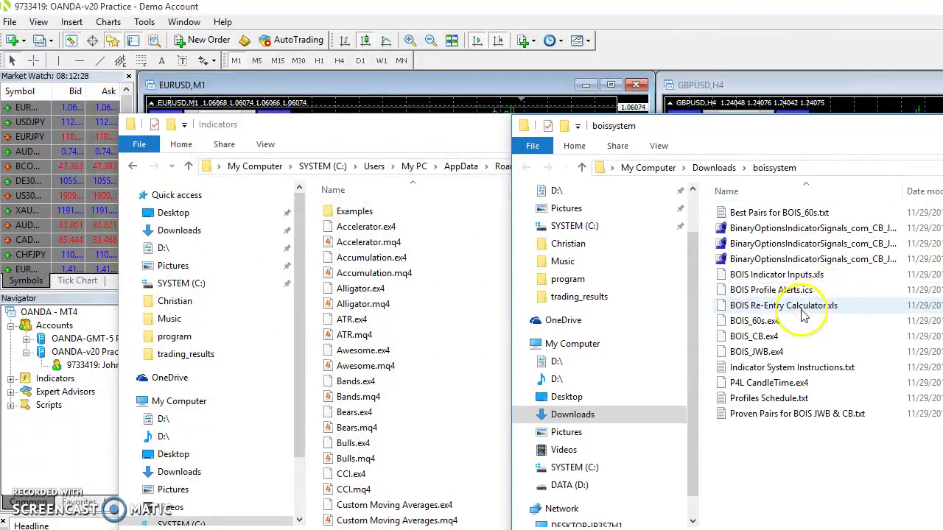
Step: Move BOIS_60s, BOIS_CB, BOIS_JWB and P4L CandleTime .ex4 files into Indicators
left_click(759, 322)
left_click(770, 337, "ctrl")
left_click(766, 352, "ctrl")
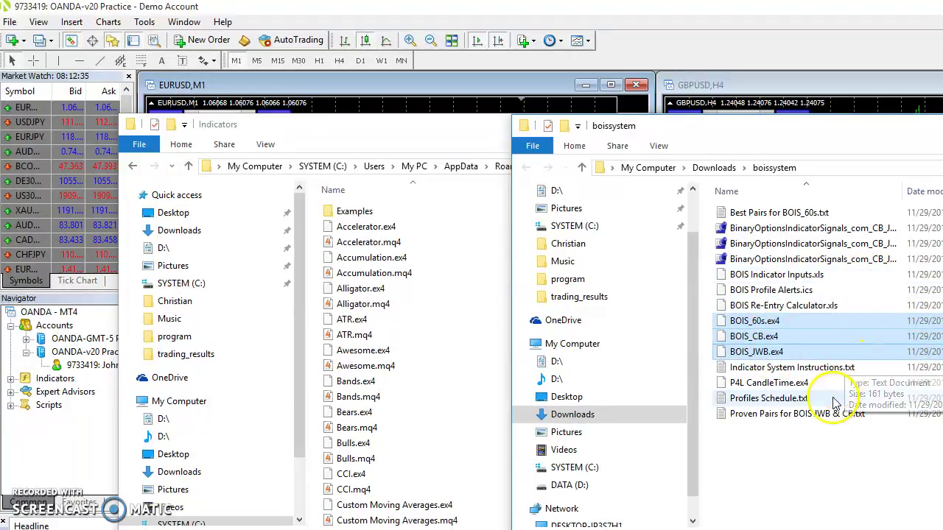
left_click(788, 383, "ctrl")
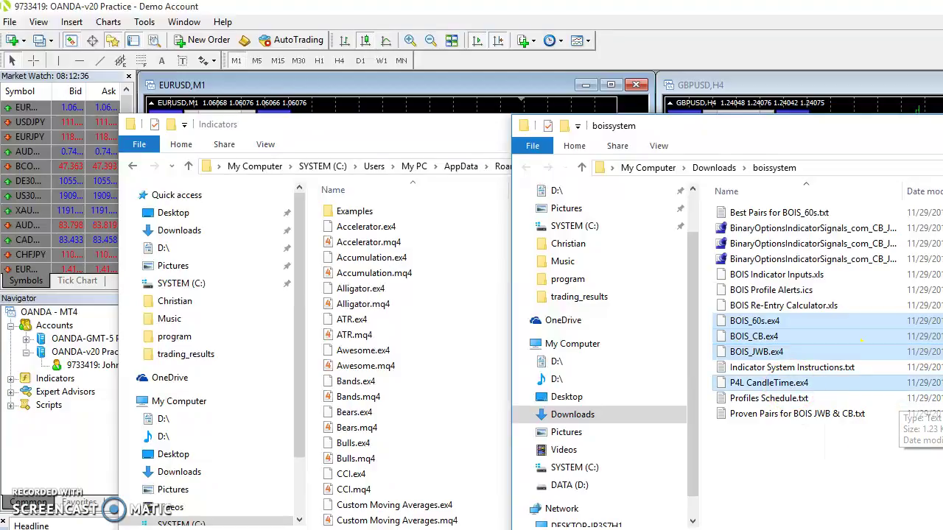
left_click(804, 306, "ctrl")
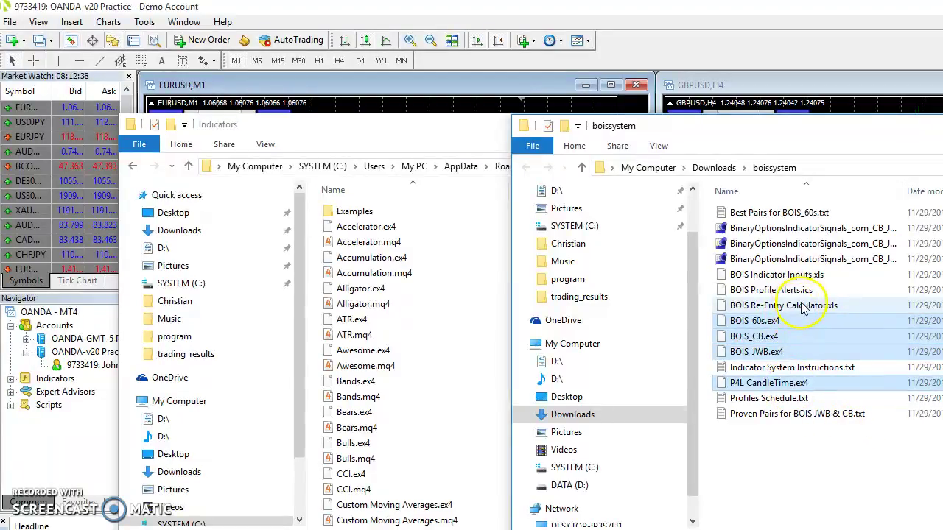
left_click_drag(781, 322, 451, 341)
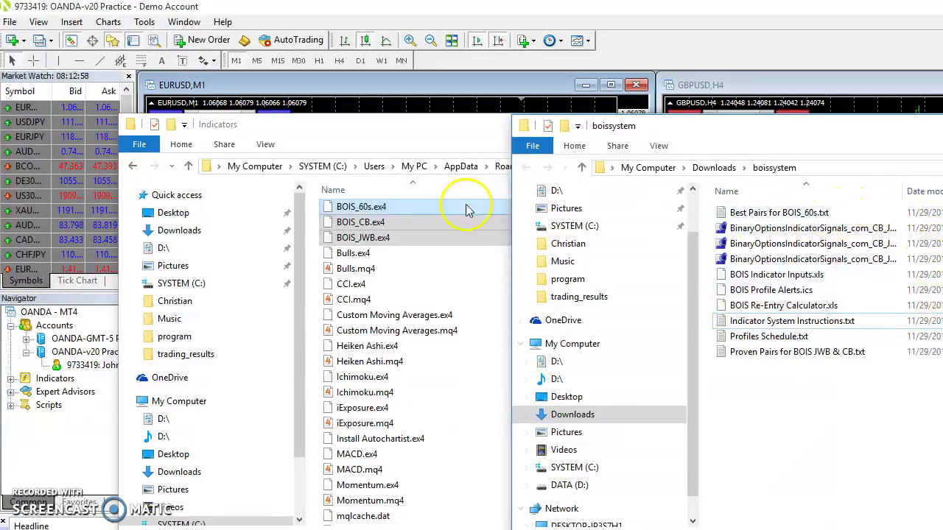
Step: Navigate the MetaTrader window from Indicators back up to the terminal's data folder
left_click(343, 127)
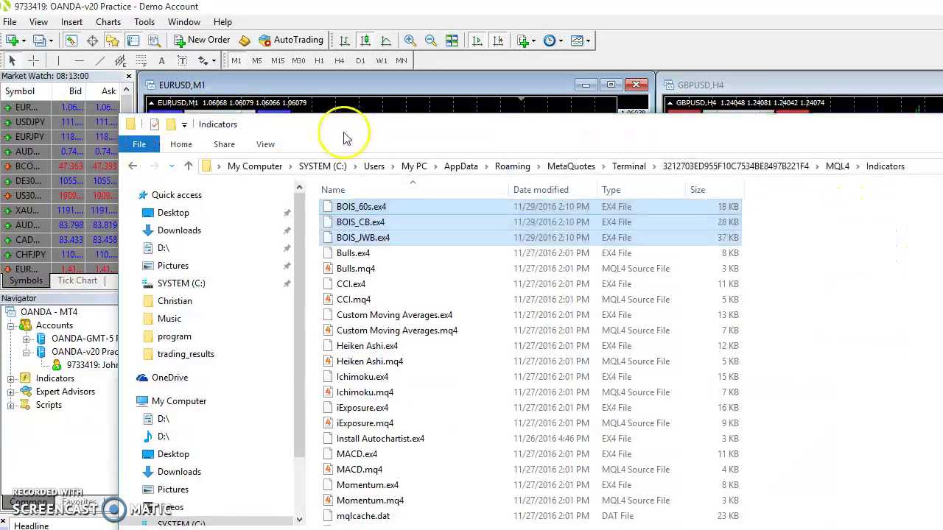
left_click(132, 166)
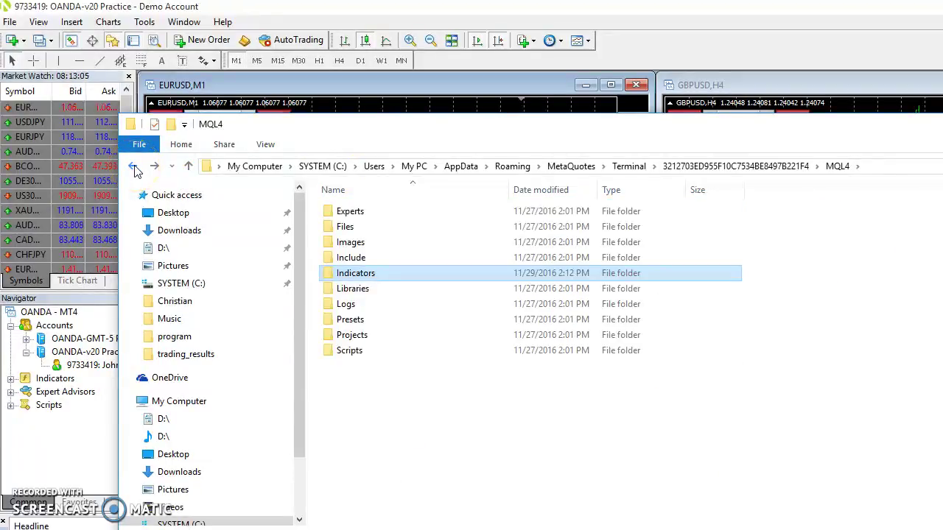
left_click(133, 167)
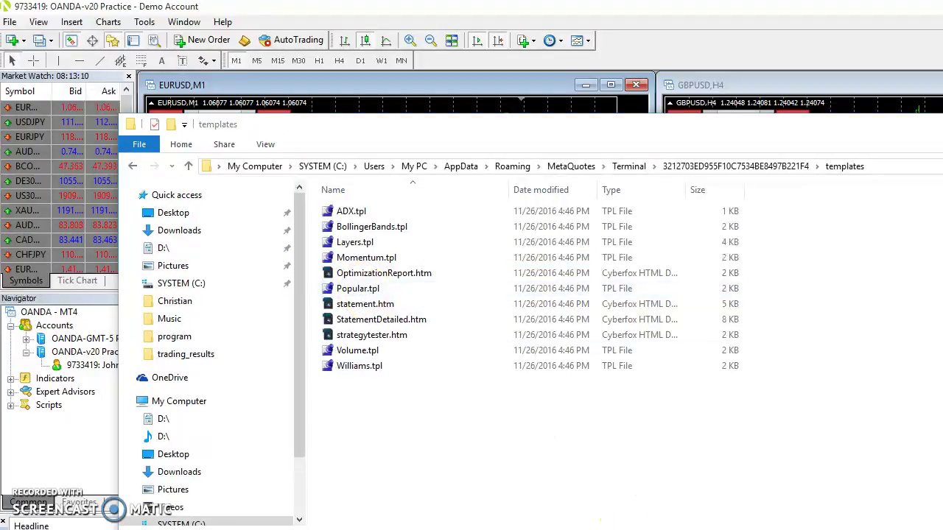
Step: Move the three BinaryOptions .tpl files into templates, then open the profiles folder
key("alt+Tab")
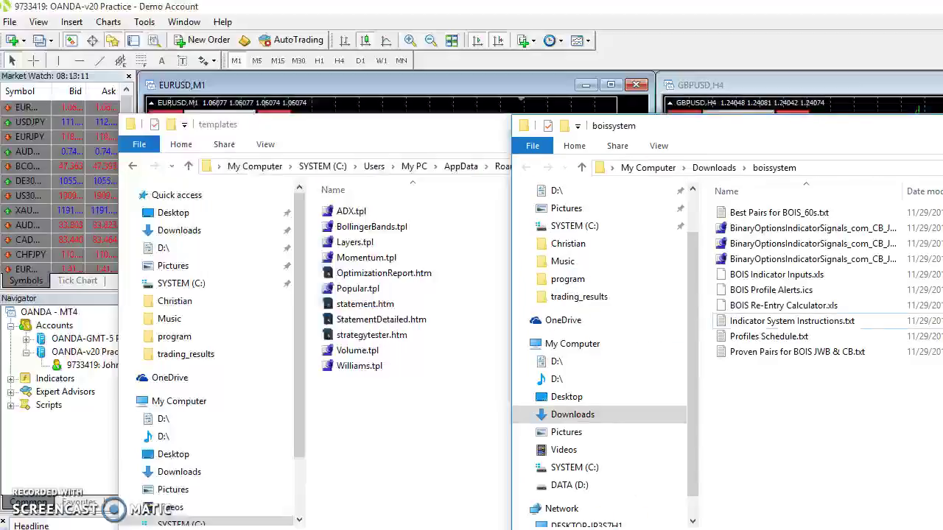
left_click(774, 229)
left_click(781, 259, "shift")
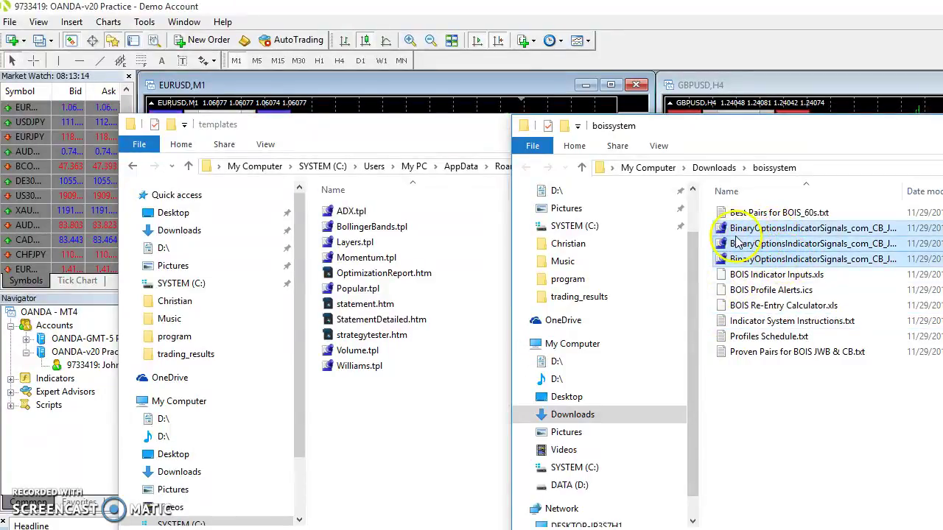
left_click_drag(737, 243, 456, 418)
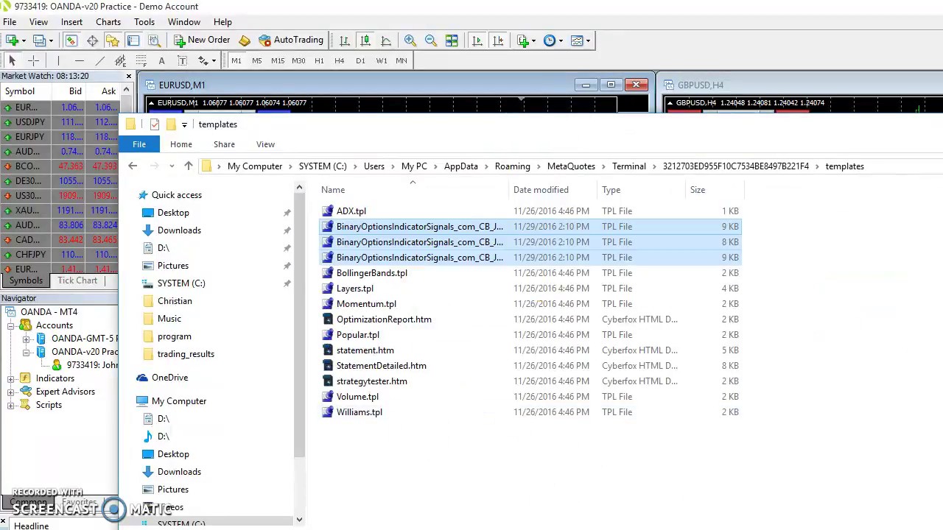
left_click(133, 167)
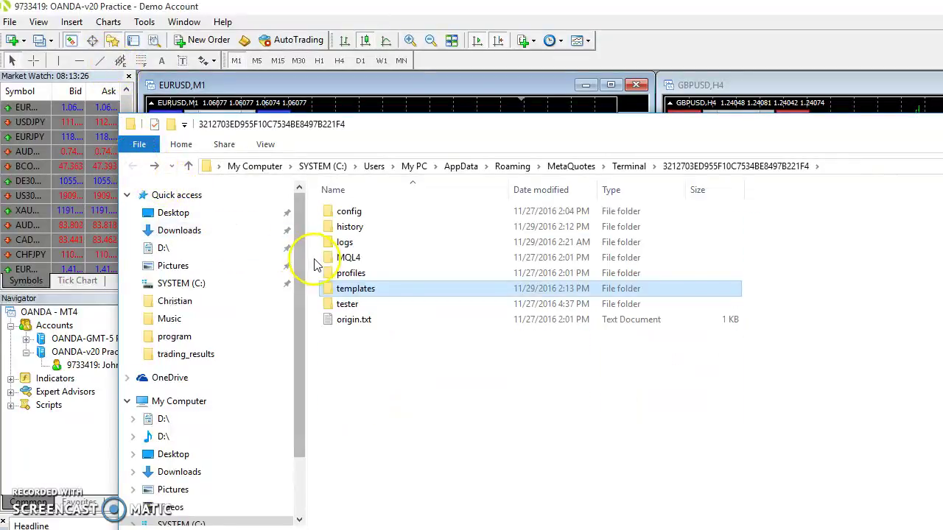
double_click(335, 280)
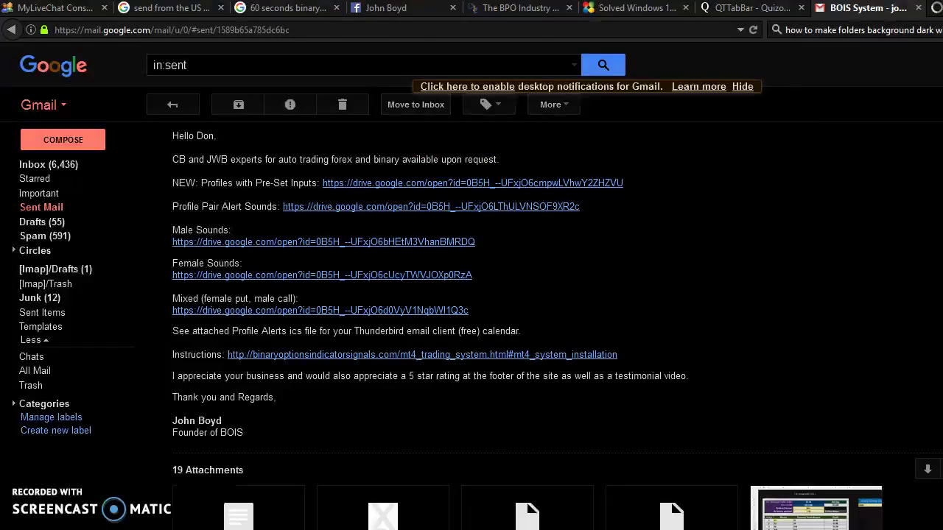
Step: Save BOIS Indicators Profiles.zip from Google Drive to disk
key("ctrl+Tab")
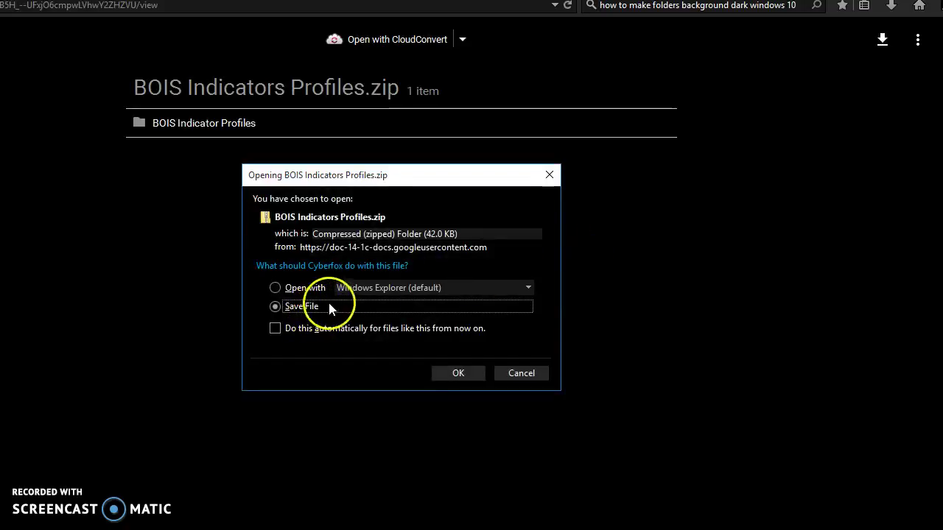
left_click(459, 374)
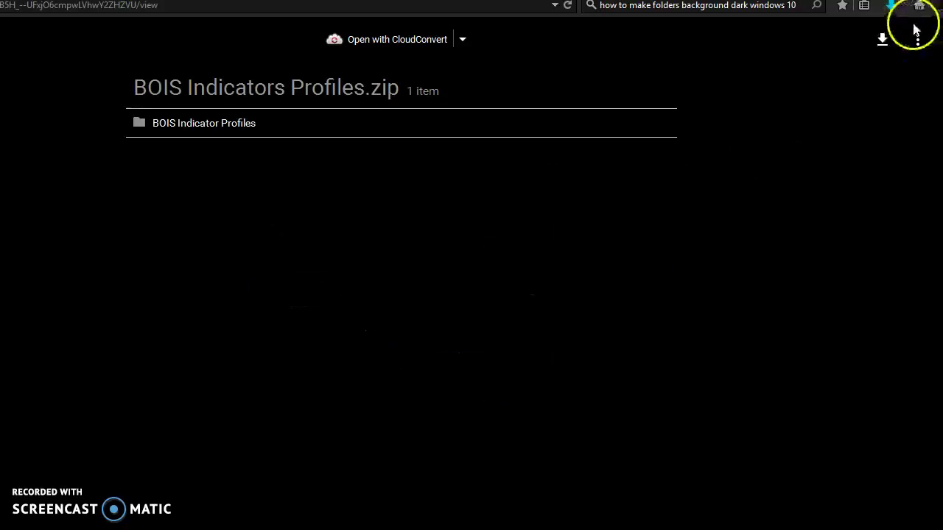
Step: Extract the downloaded BOIS Indicators Profiles.zip into its suggested folder in Downloads
left_click(890, 9)
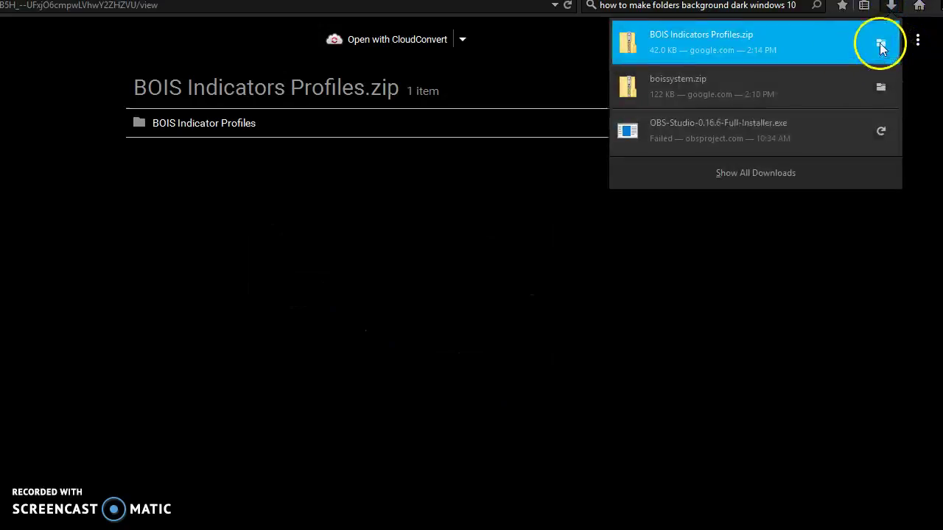
left_click(880, 42)
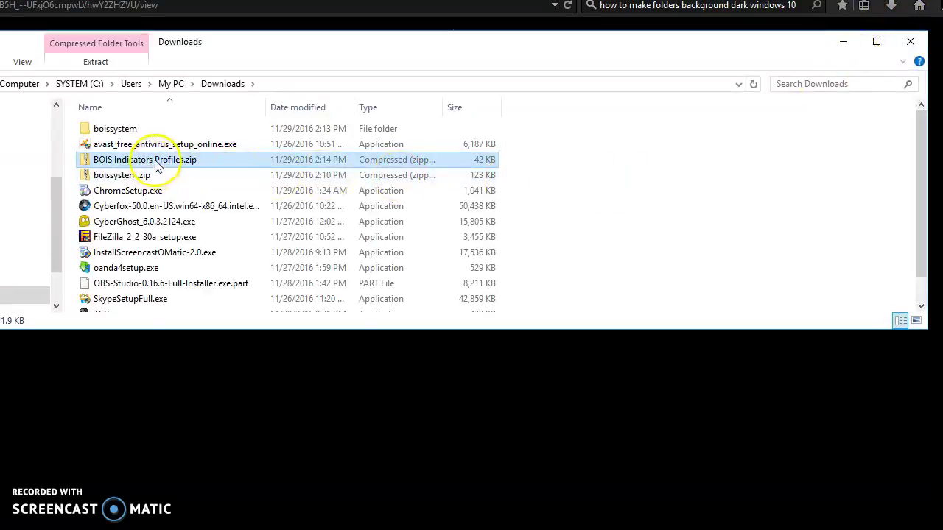
right_click(156, 165)
left_click(196, 209)
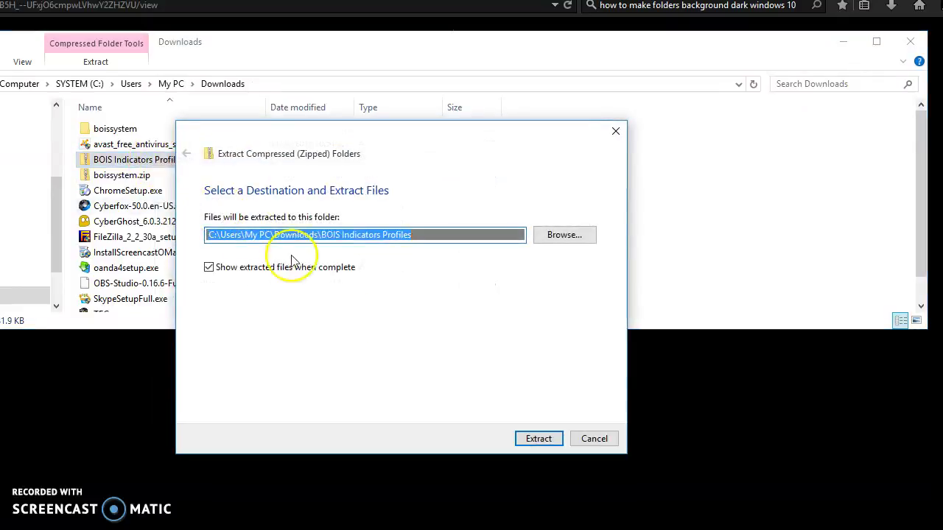
left_click(549, 441)
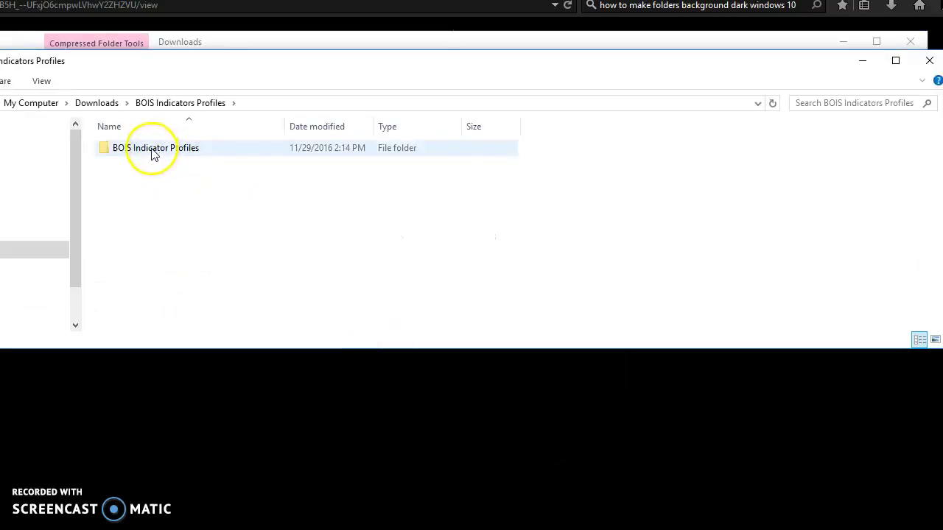
Step: Open BOIS Indicator Profiles and select the Large, Medium, Ranging and XL folders
double_click(151, 150)
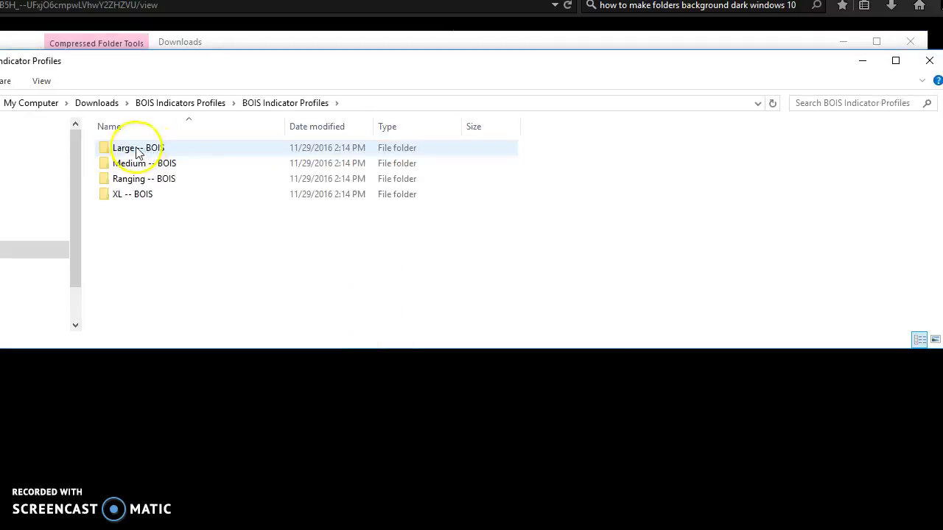
left_click(147, 150)
left_click(122, 195, "shift")
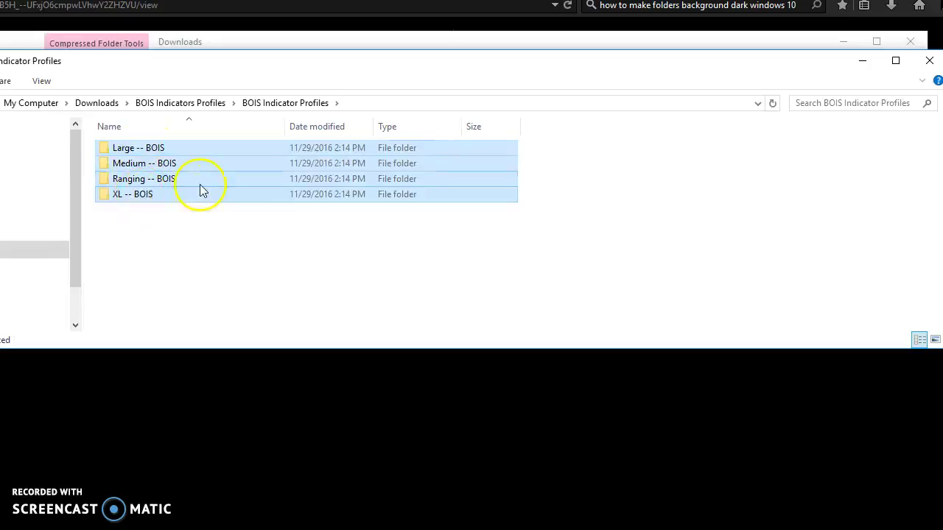
left_click_drag(253, 65, 410, 181)
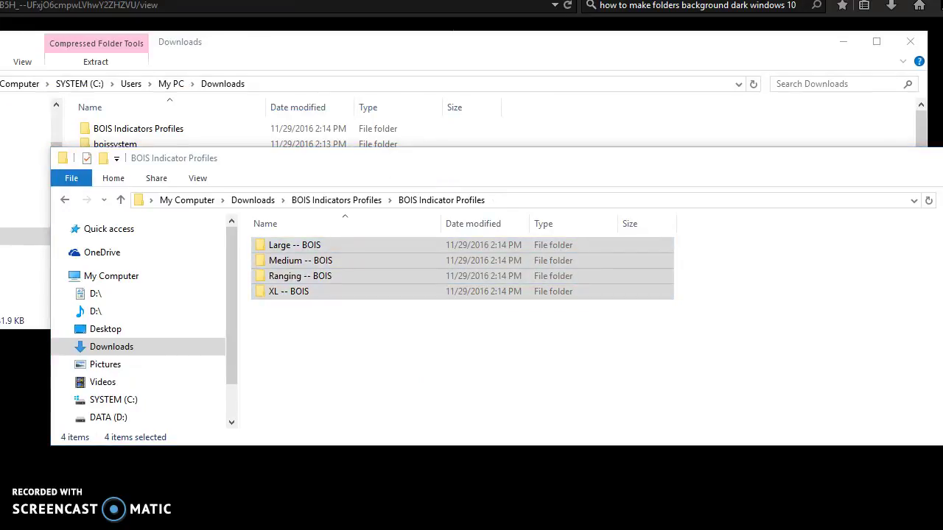
mouse_move(453, 522)
left_click(452, 486)
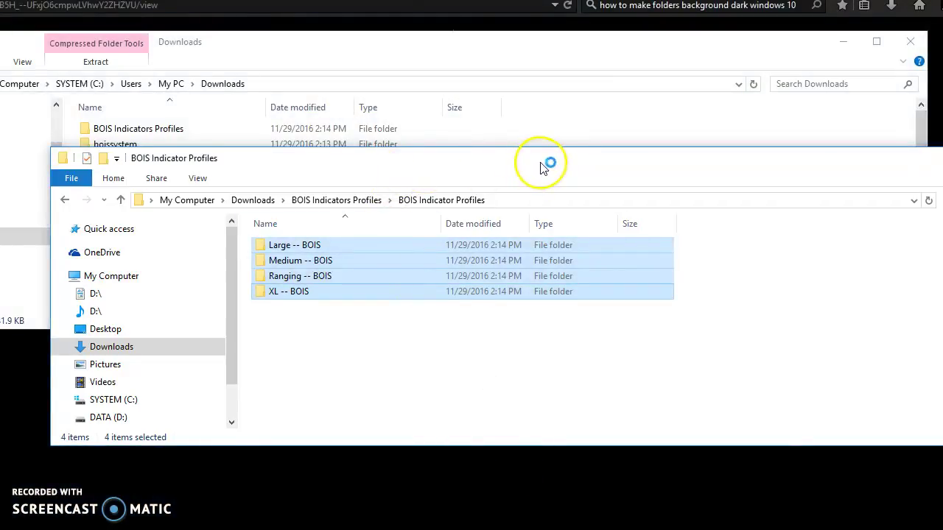
Step: Arrange both windows side by side and drag the Large, Medium, Ranging and XL folders into MT4 profiles
left_click_drag(542, 168, 446, 188)
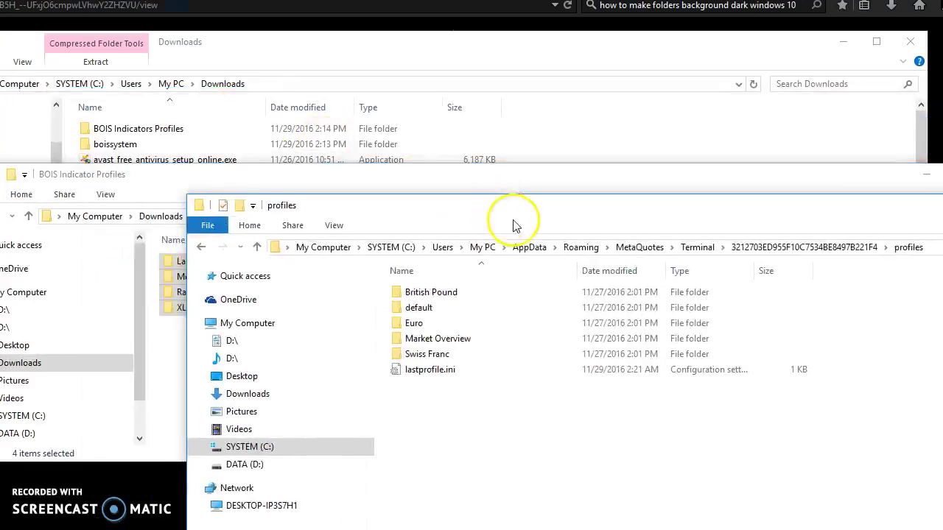
left_click_drag(515, 226, 653, 179)
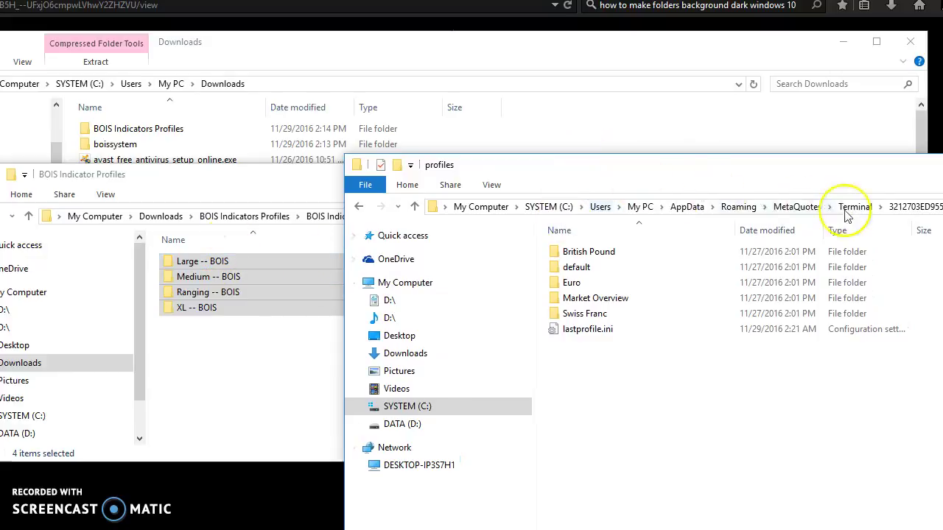
left_click(215, 259)
left_click_drag(481, 171, 458, 397)
left_click_drag(177, 493, 630, 374)
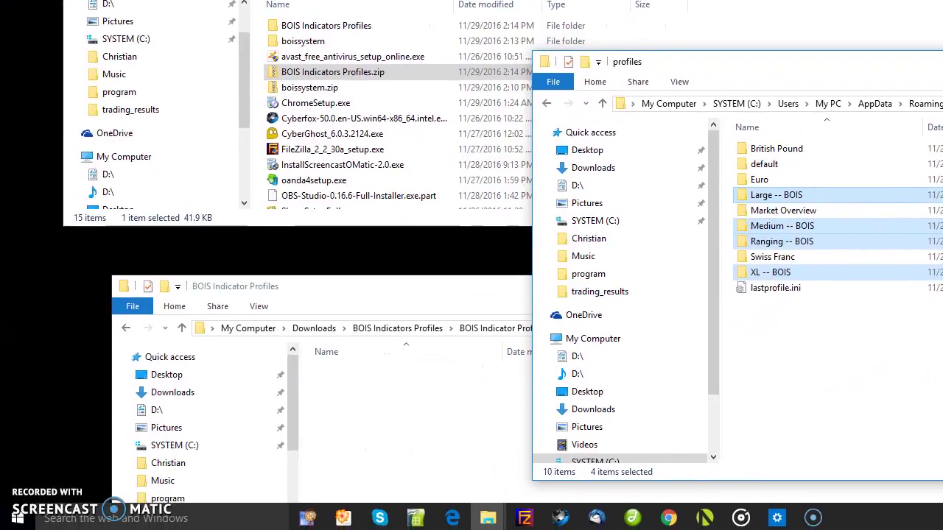
Step: Open a new File Explorer window and browse the C: drive, landing in Program Files
left_click(19, 518)
left_click(61, 409)
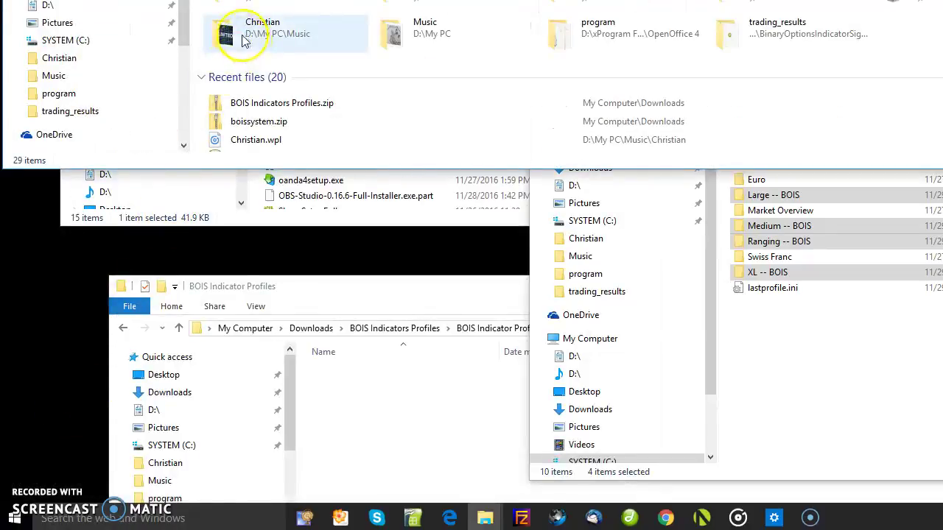
left_click(79, 47)
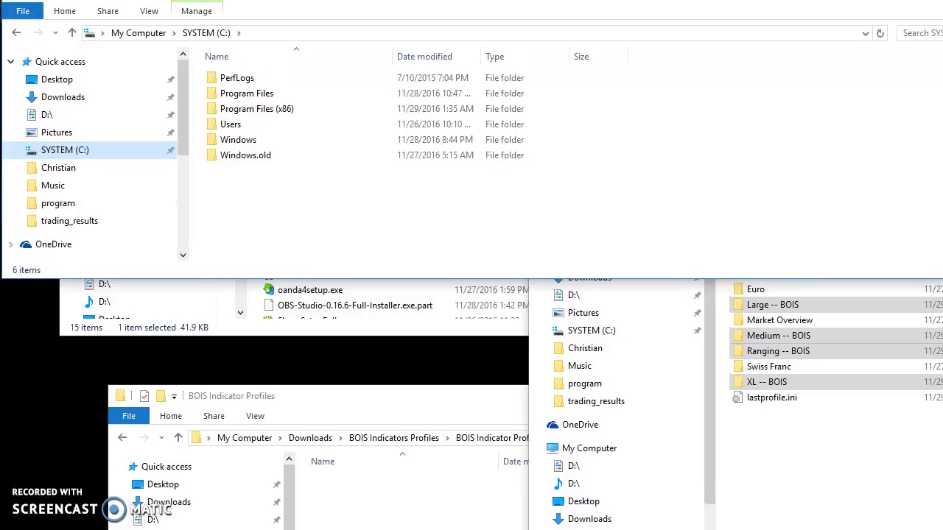
left_click(266, 126)
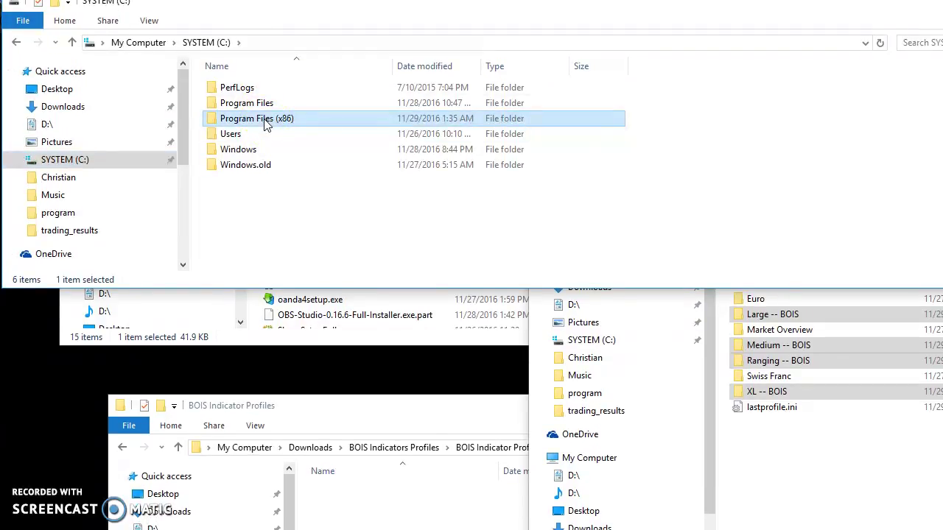
double_click(250, 103)
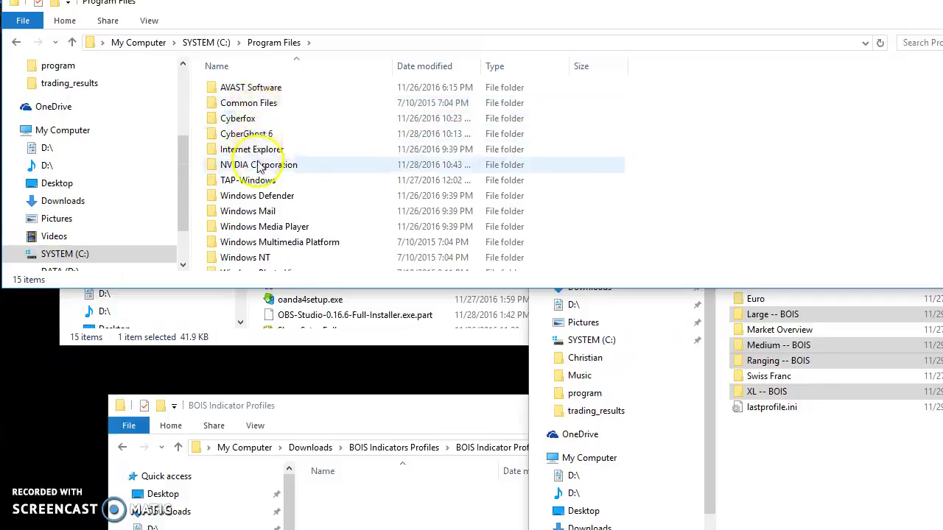
left_click(304, 202)
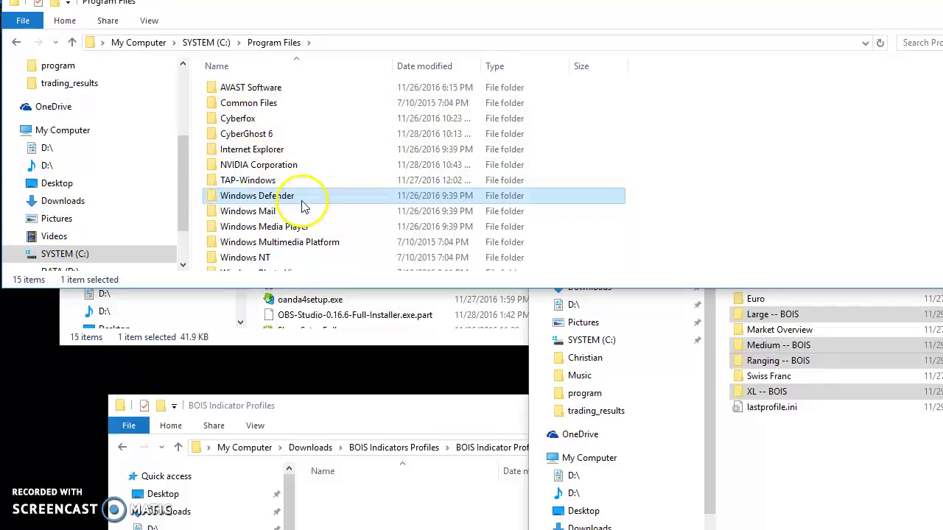
scroll(303, 206, "down", 1)
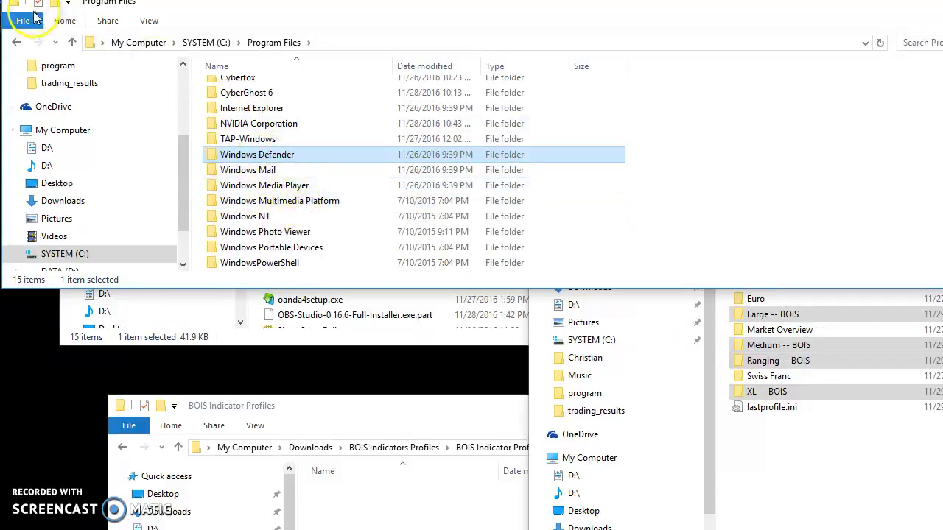
scroll(209, 143, "up", 1)
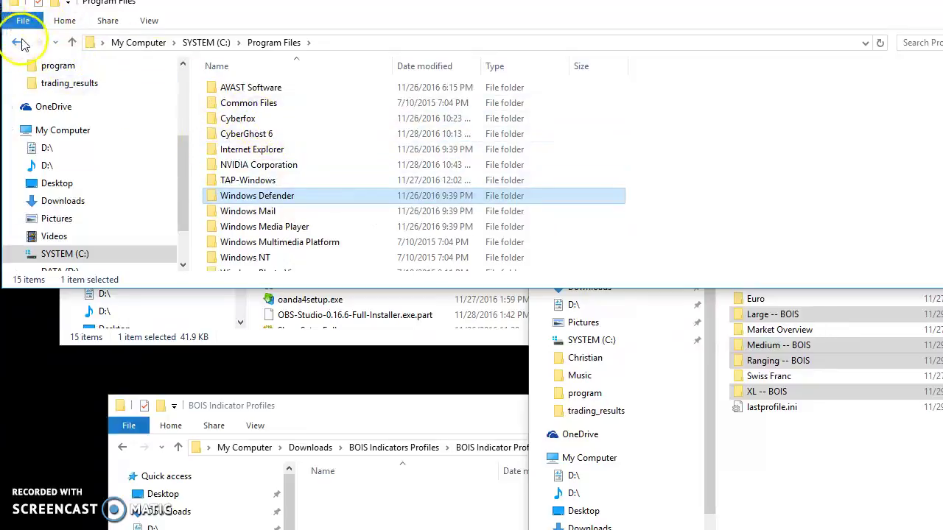
Step: Go to Program Files (x86) > OANDA - MetaTrader > Sounds and make the window taller
left_click(16, 42)
left_click(250, 122)
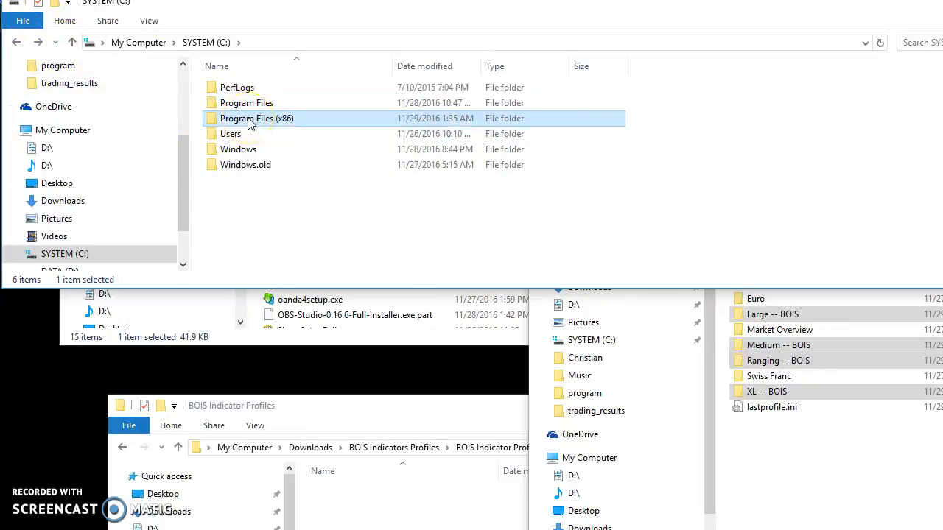
double_click(249, 122)
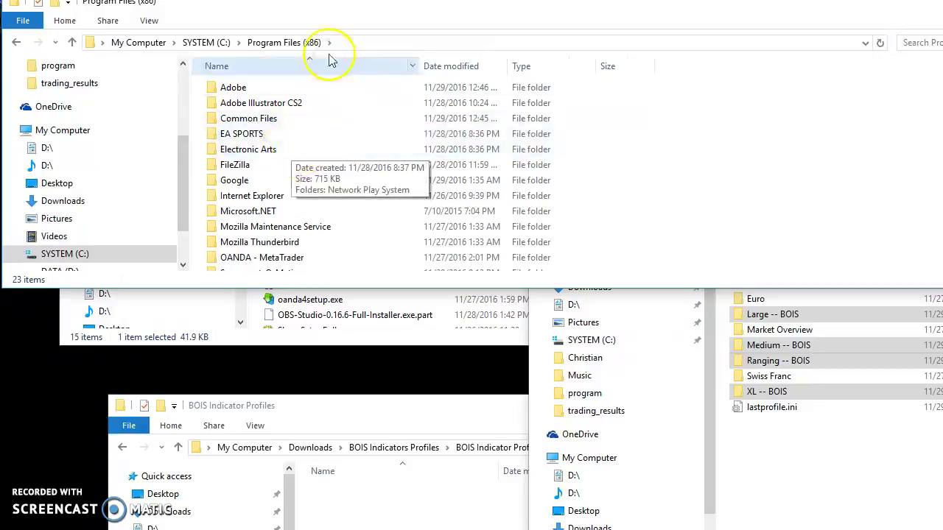
double_click(275, 259)
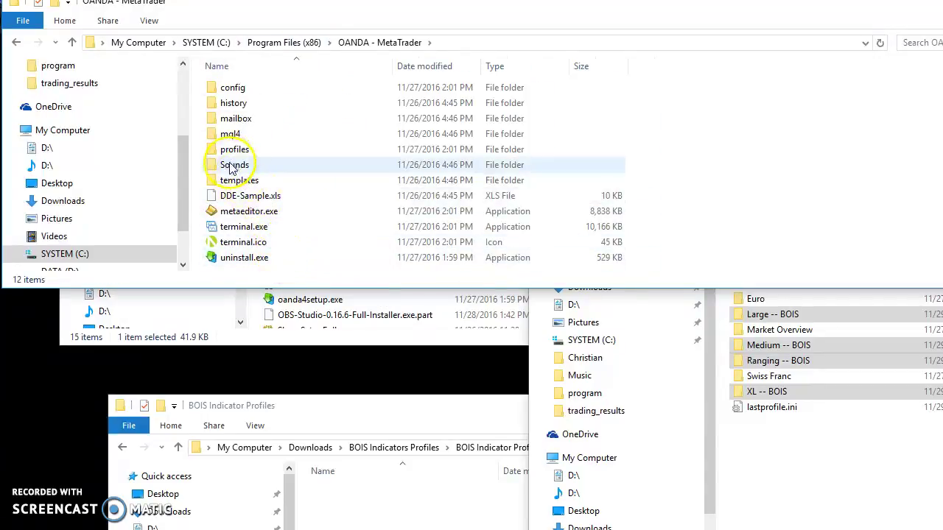
double_click(233, 166)
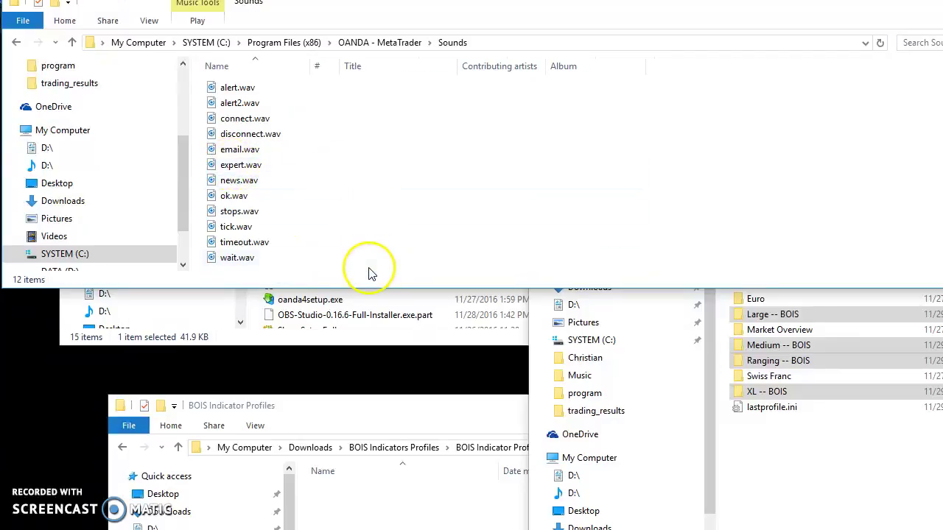
left_click_drag(360, 290, 358, 359)
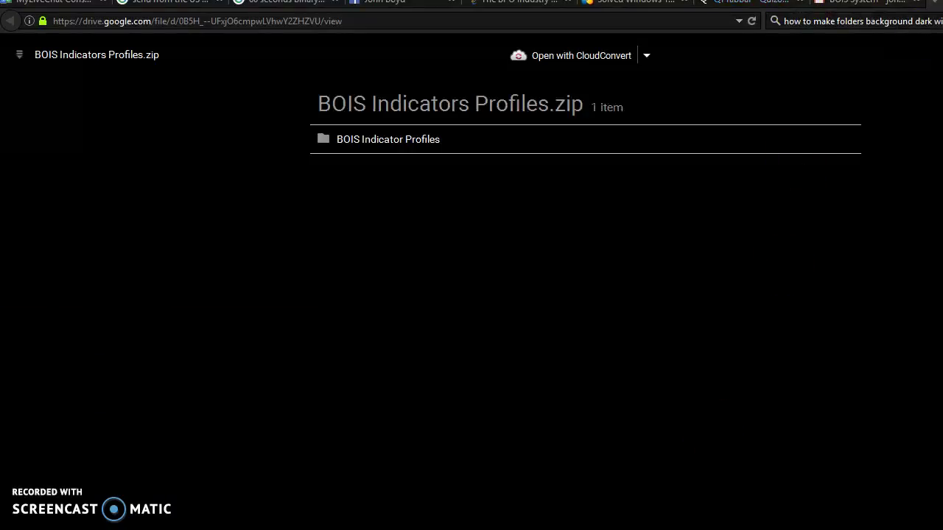
Step: Close the zip preview tab and open the Profile Pair Alert Sounds link in a new tab
key("ctrl+w")
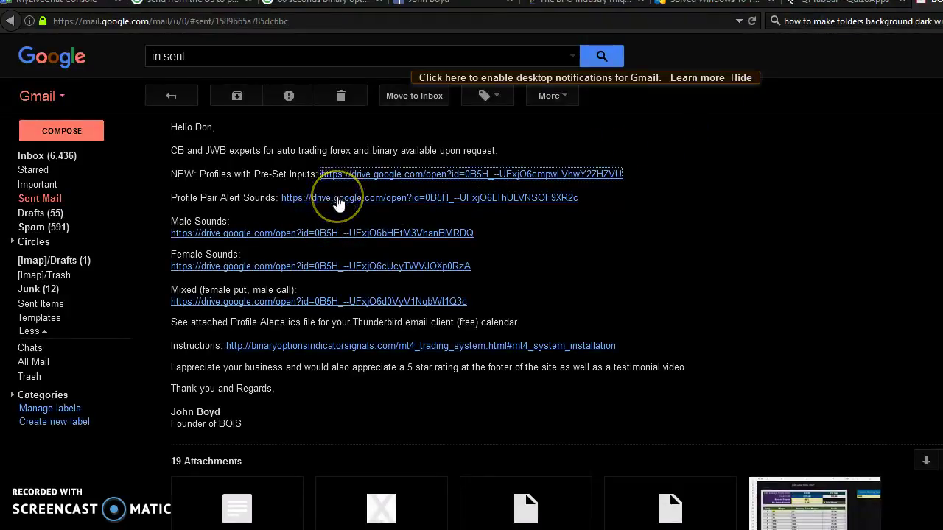
middle_click(337, 199)
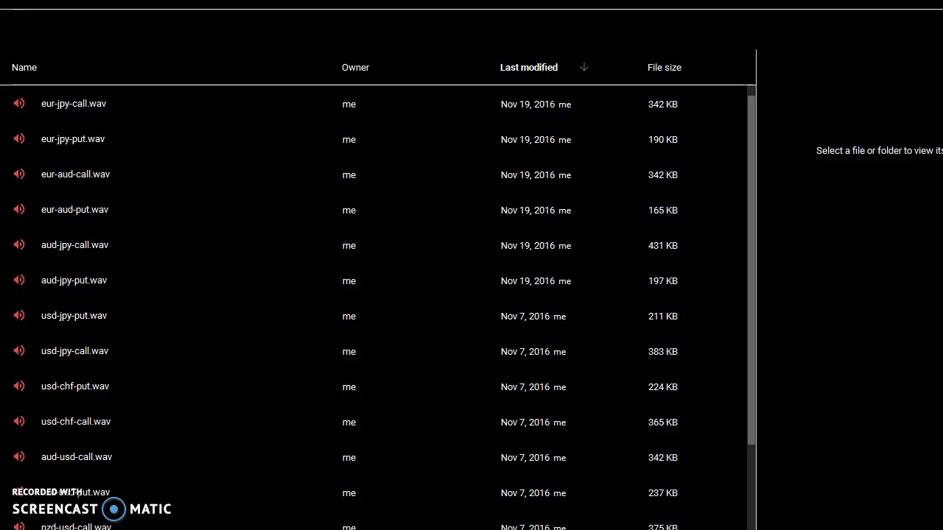
Step: Download aud-jpy-put.wav and aud-usd-call.wav, then open the sounds folder in full Google Drive
left_click(243, 290)
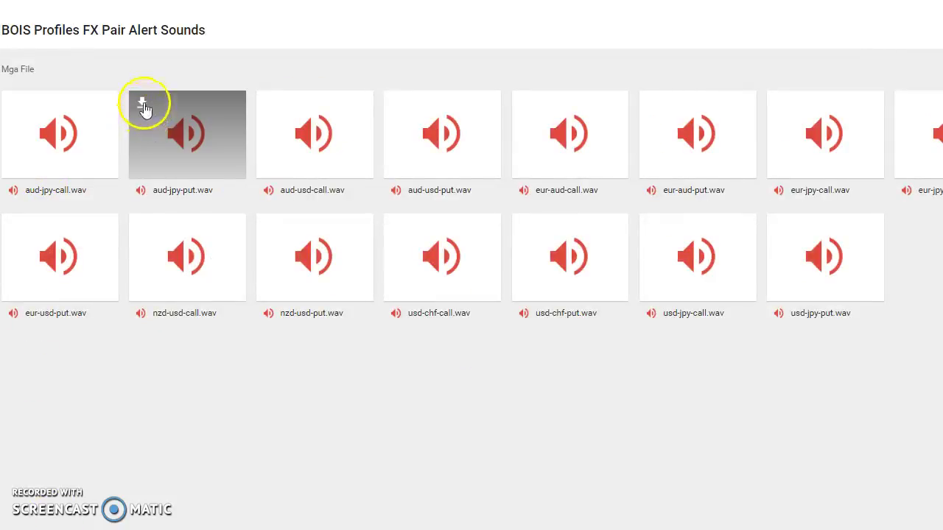
left_click(142, 105)
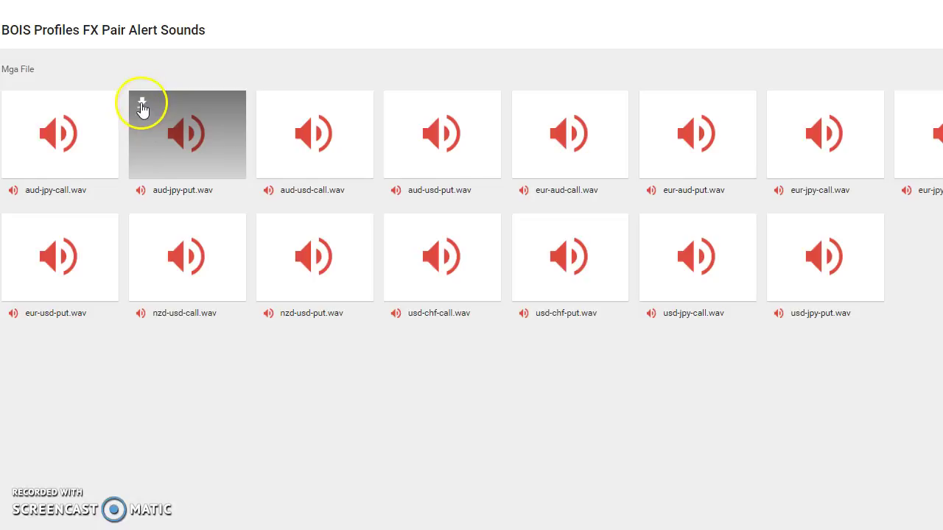
left_click(270, 102)
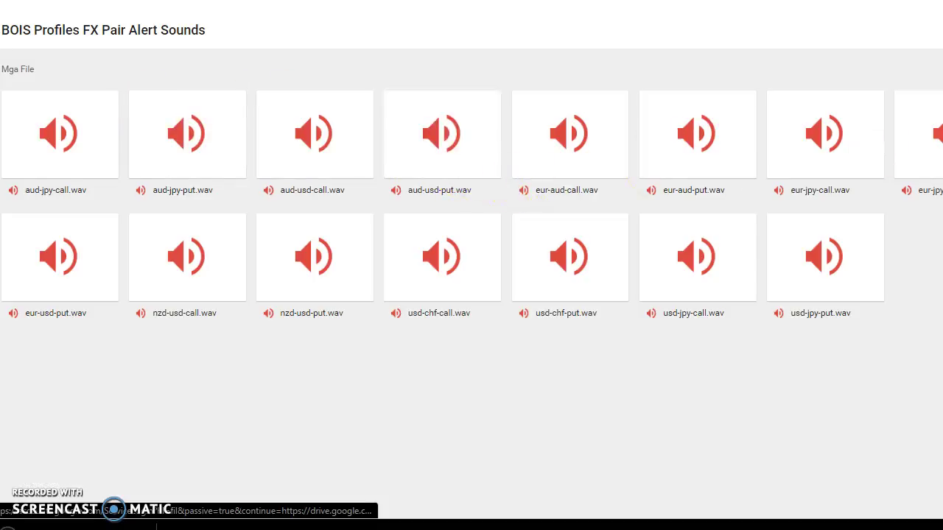
left_click(10, 472)
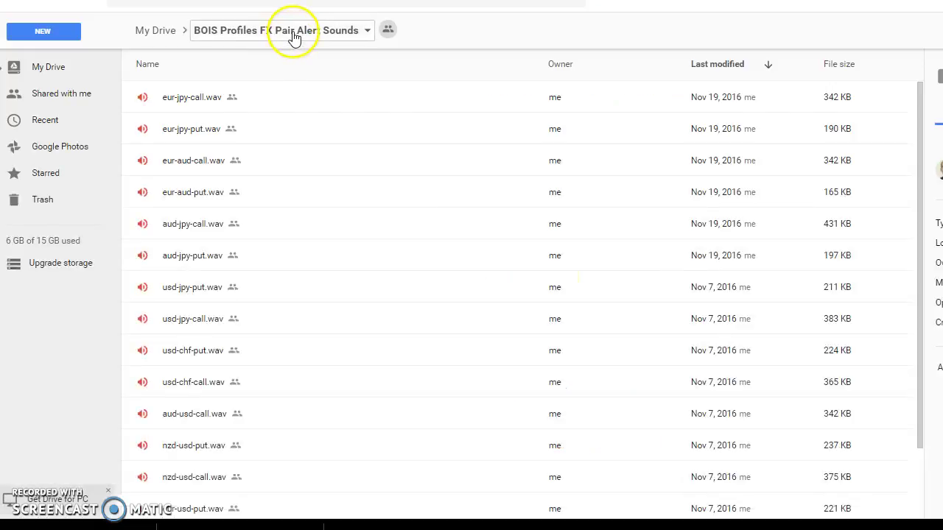
Step: Download the entire BOIS Profiles FX Pair Alert Sounds folder as a zip
left_click(294, 37)
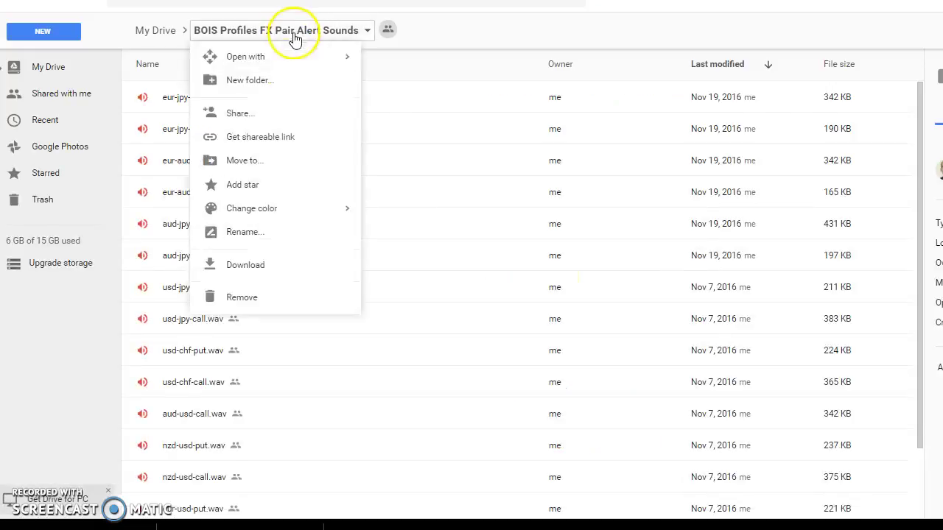
left_click(234, 269)
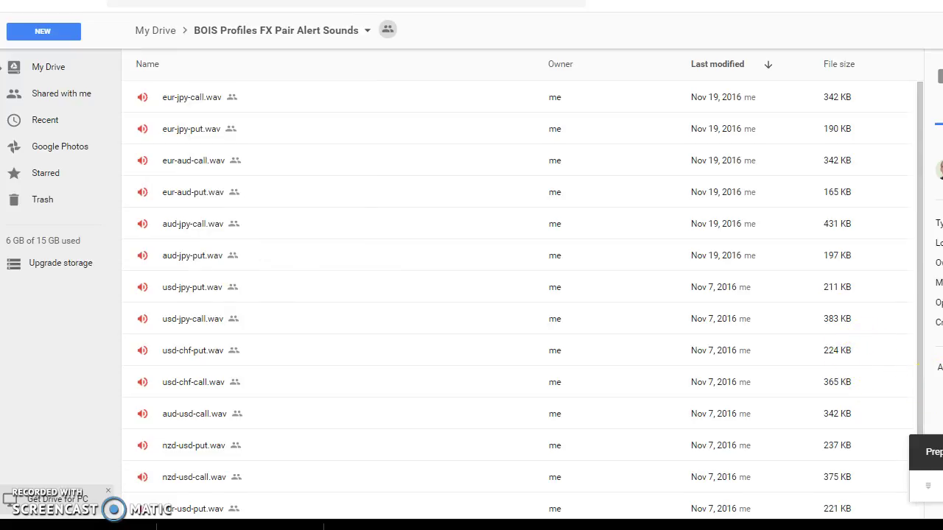
scroll(350, 310, "down", 1)
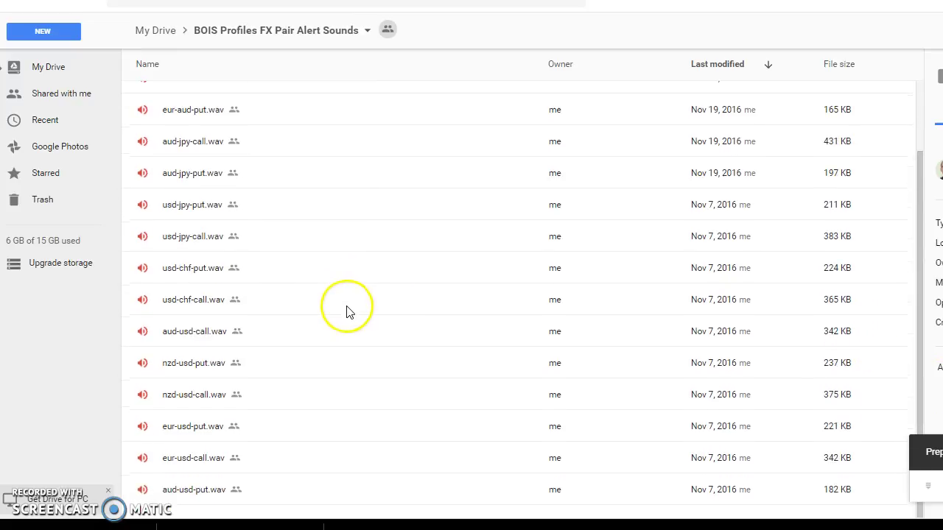
scroll(349, 310, "up", 1)
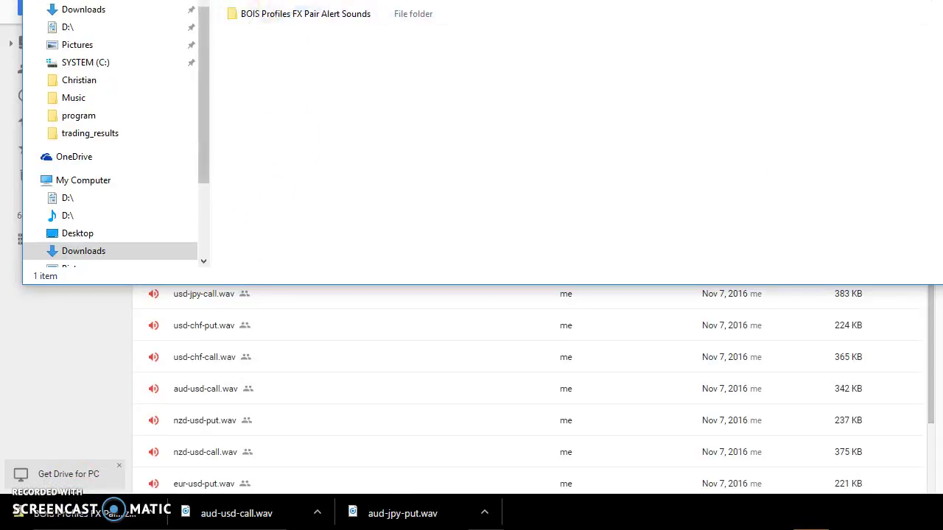
Step: Open the alert sounds folder in the zip and preview aud-jpy-call.wav
left_click(320, 15)
double_click(319, 15)
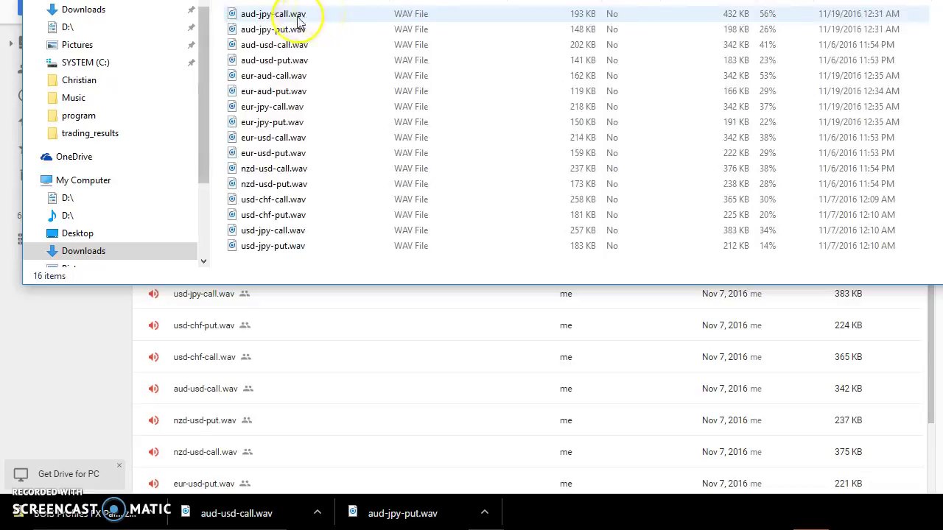
left_click(301, 18)
double_click(289, 18)
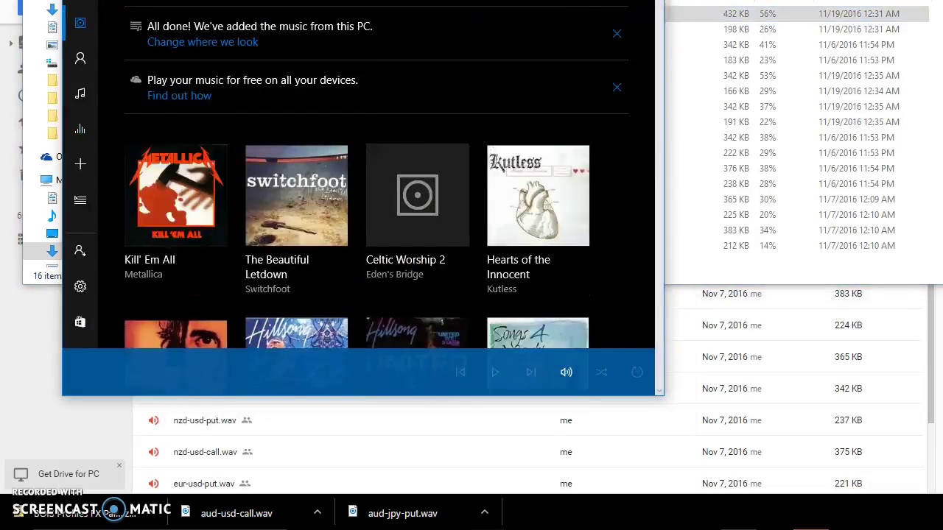
left_click(266, 18)
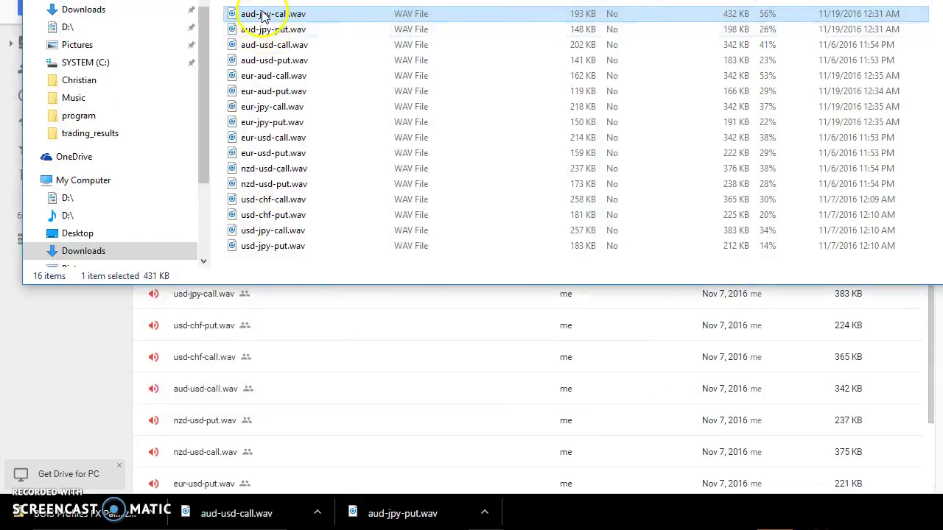
Step: Select all 16 WAV alert files and bring the existing Sounds folder window forward
left_click(287, 250, "shift")
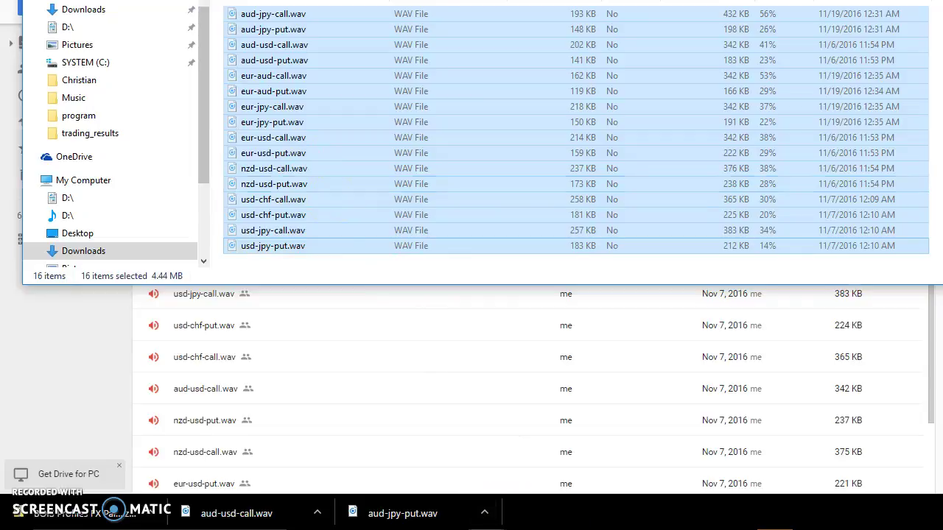
left_click(524, 521)
left_click(677, 486)
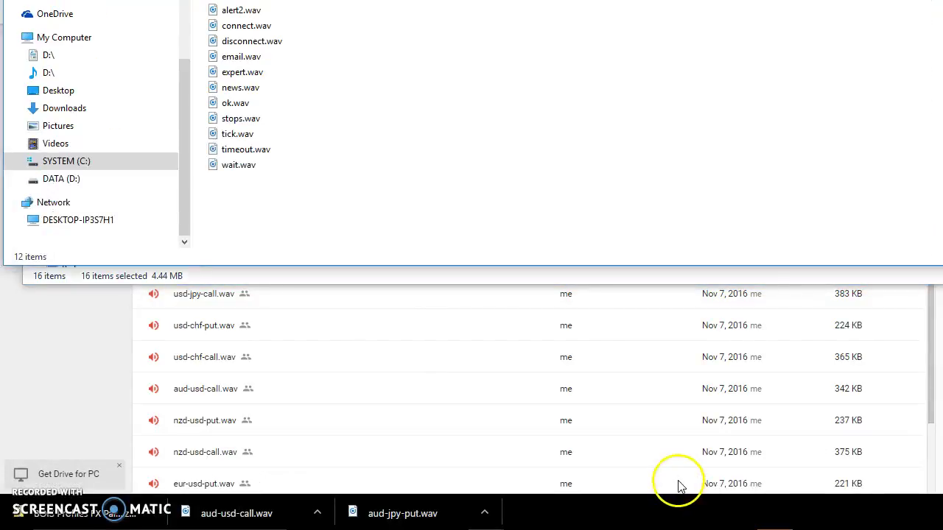
left_click(507, 150)
Step: Drag the 16 WAV files into the Sounds folder, granting administrator permission for all items
left_click_drag(507, 150, 545, 217)
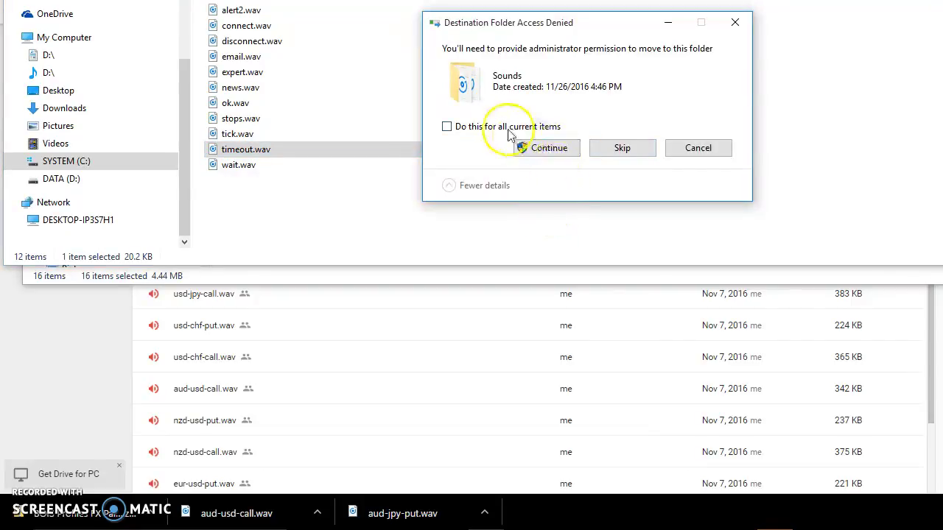
left_click(494, 128)
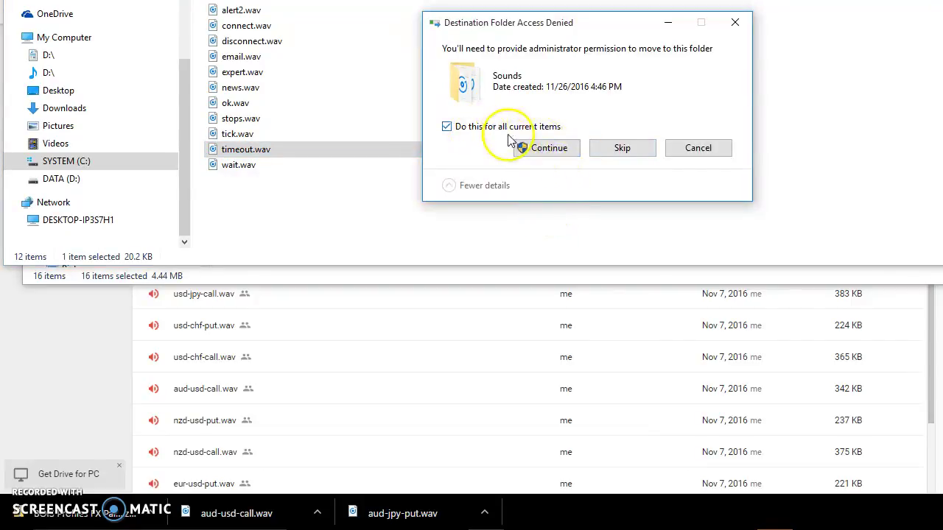
left_click(545, 149)
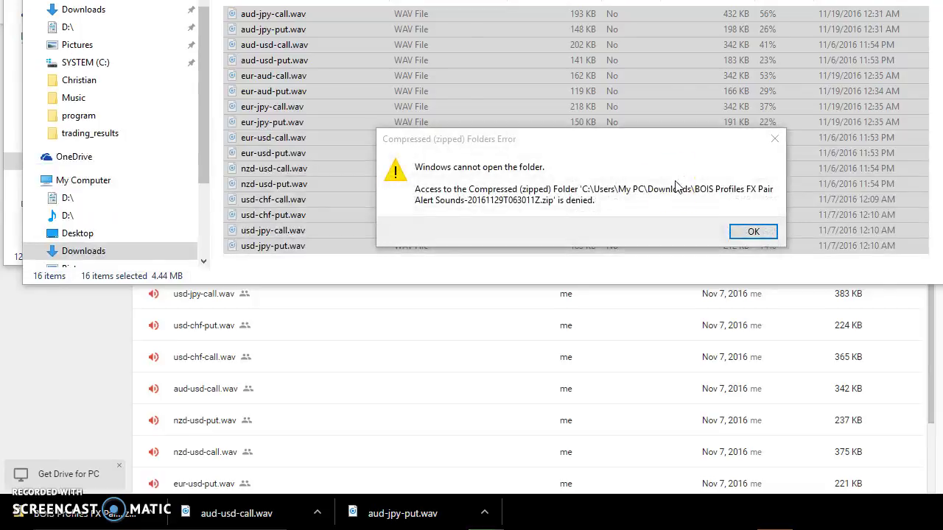
Step: Dismiss the zipped-folder access errors after trying to play eur-aud-call.wav from the zip
left_click(752, 232)
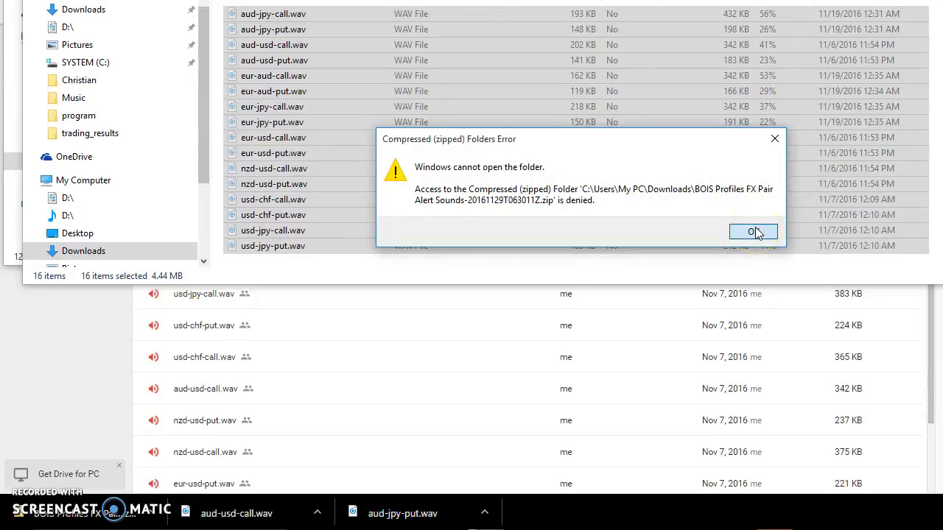
left_click(755, 231)
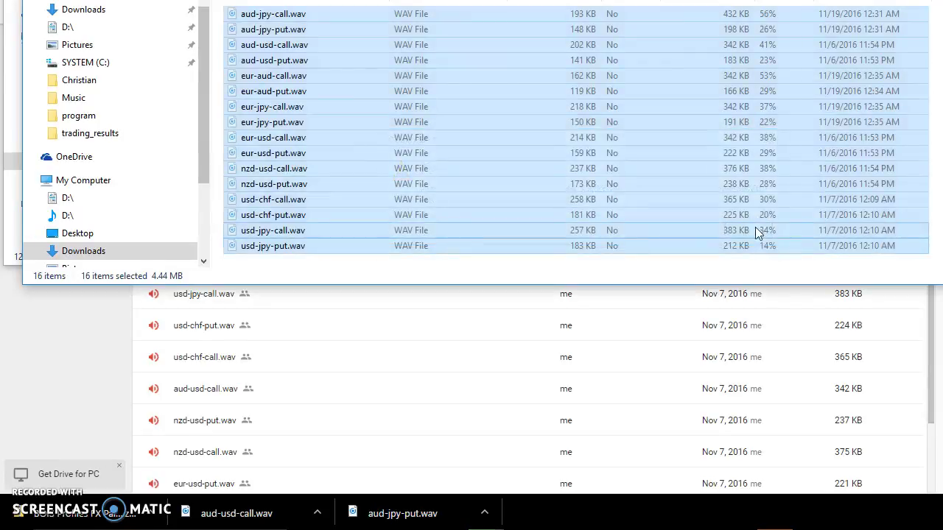
left_click(341, 83)
double_click(341, 84)
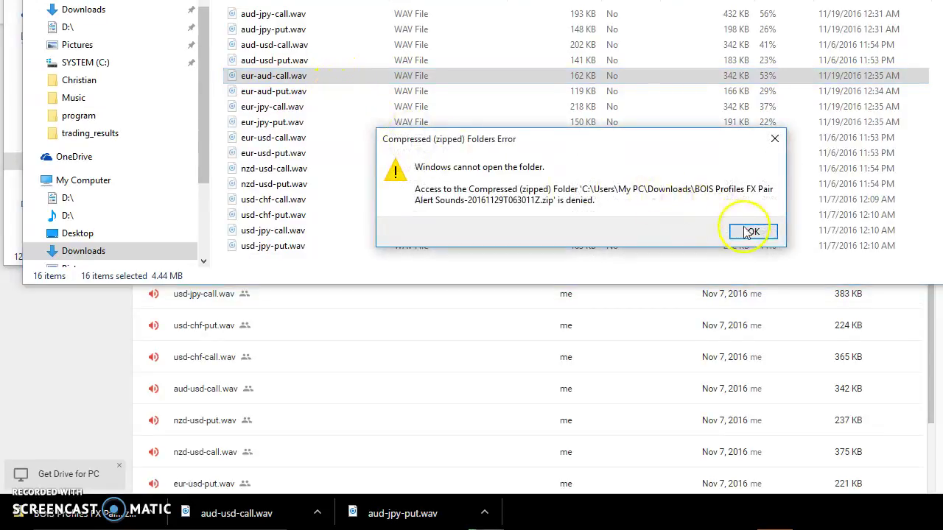
left_click(751, 232)
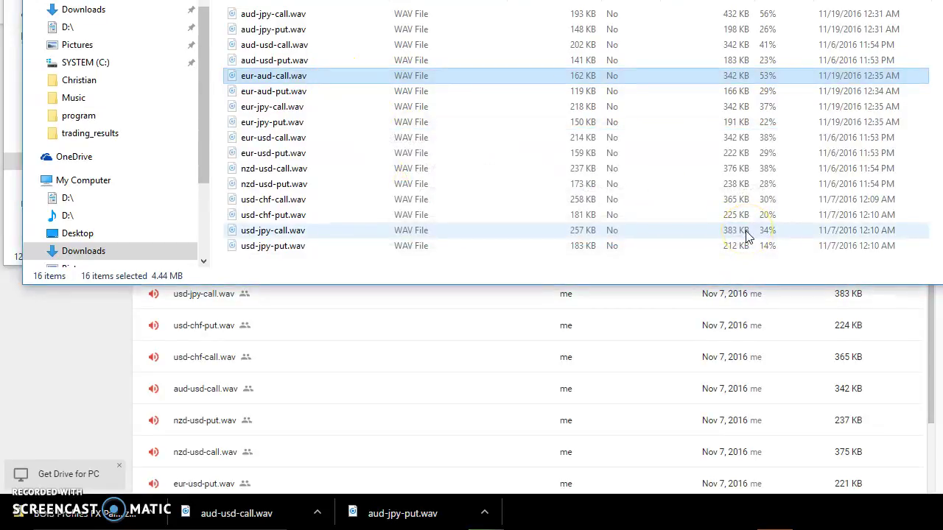
left_click(262, 124)
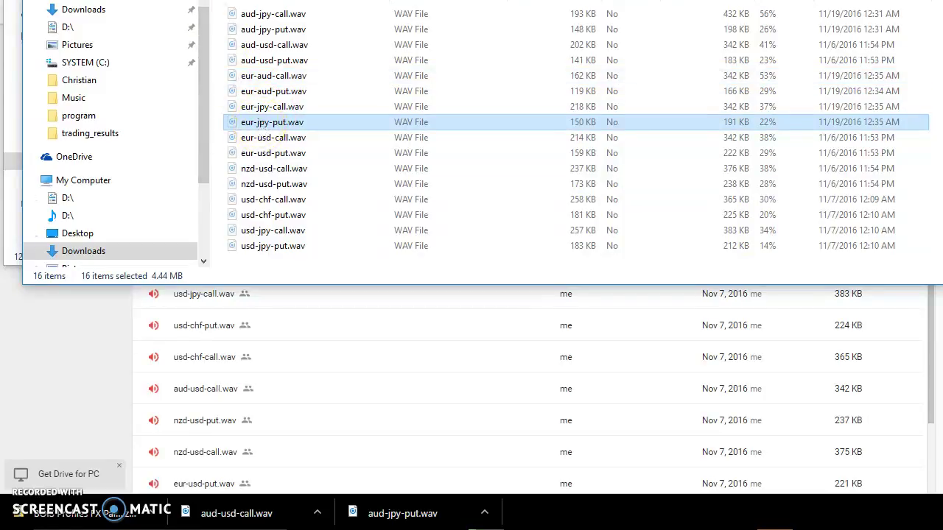
Step: In MetaTrader's Sounds folder, confirm the copied pair WAVs and play eur-usd-call.wav
key("alt+Tab")
left_click(287, 134)
left_click(243, 59)
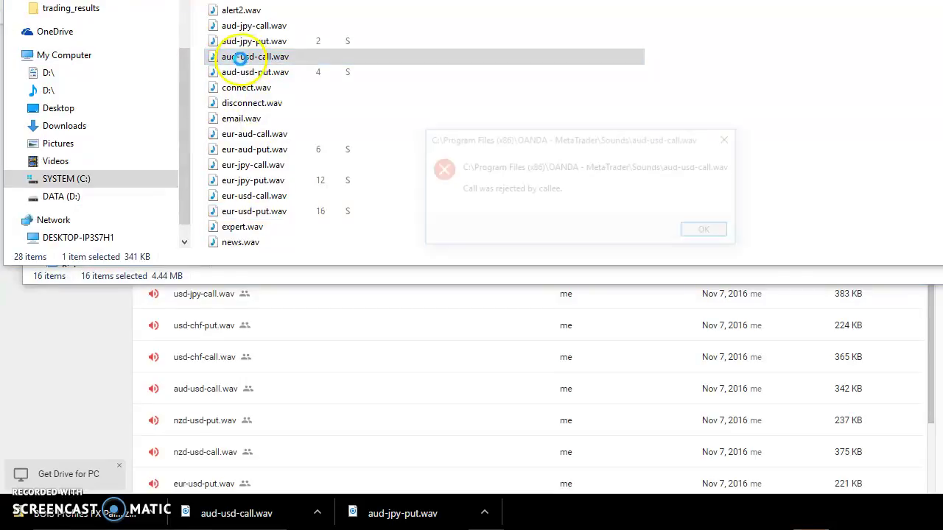
left_click(709, 233)
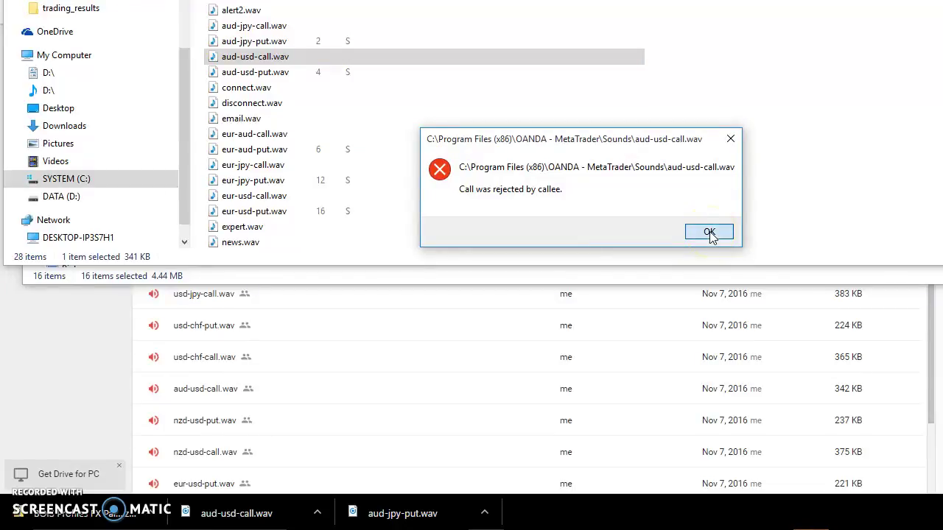
left_click(710, 233)
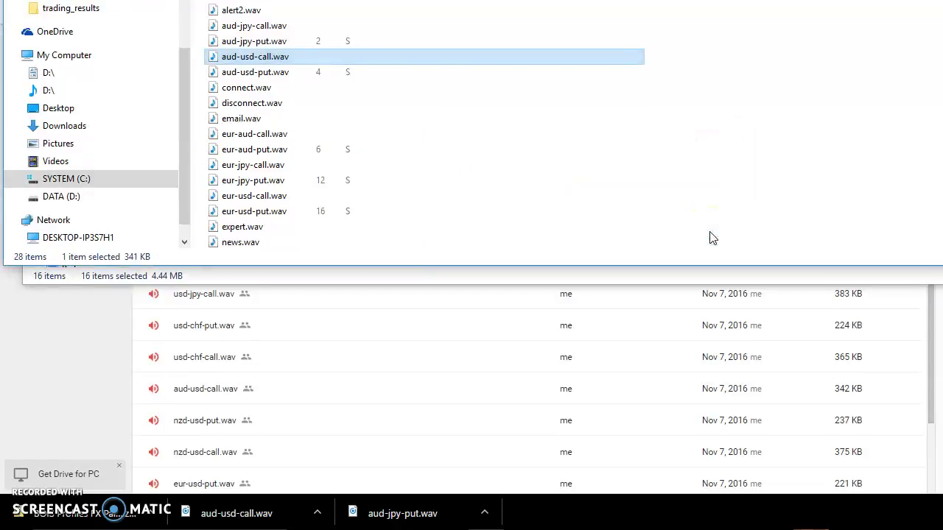
double_click(252, 196)
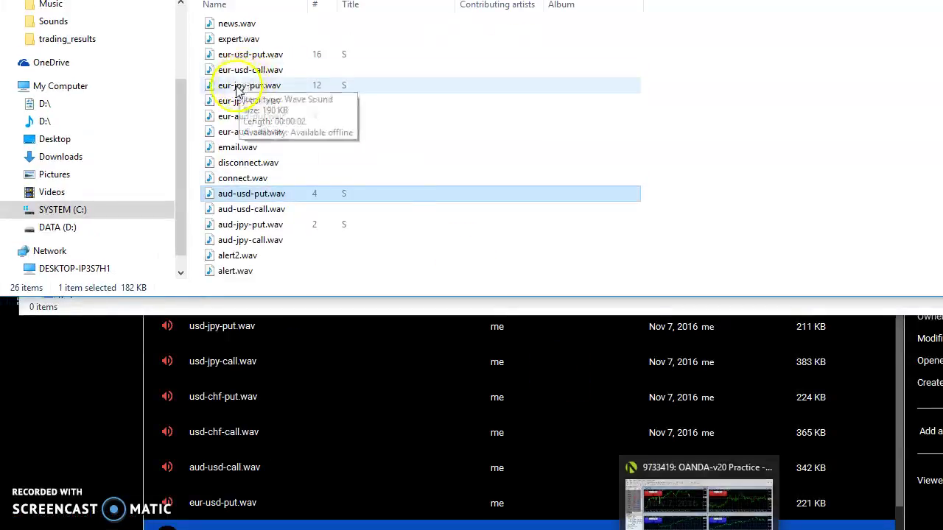
scroll(243, 95, "up", 3)
scroll(257, 103, "down", 3)
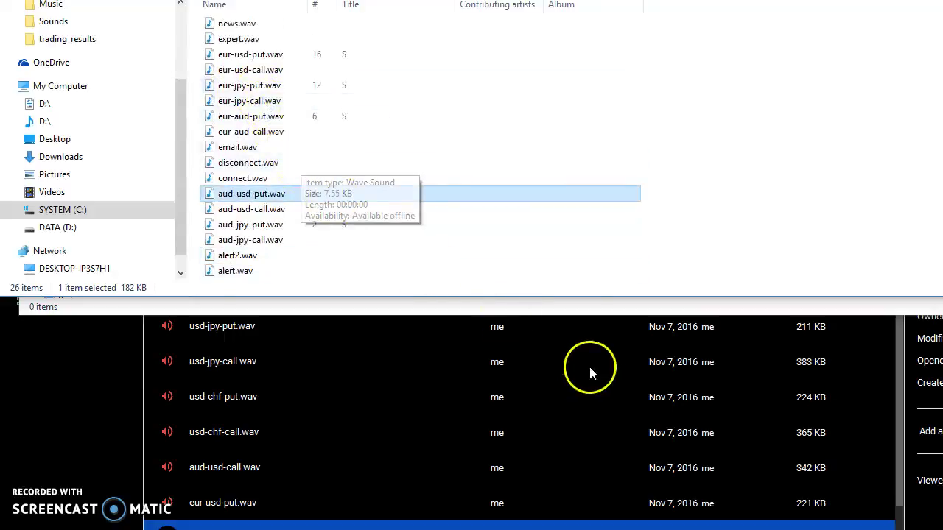
Step: Return from File Explorer to the MetaTrader 4 terminal with its EURUSD, GBPUSD, USDCHF, USDJPY charts
key("alt+Tab")
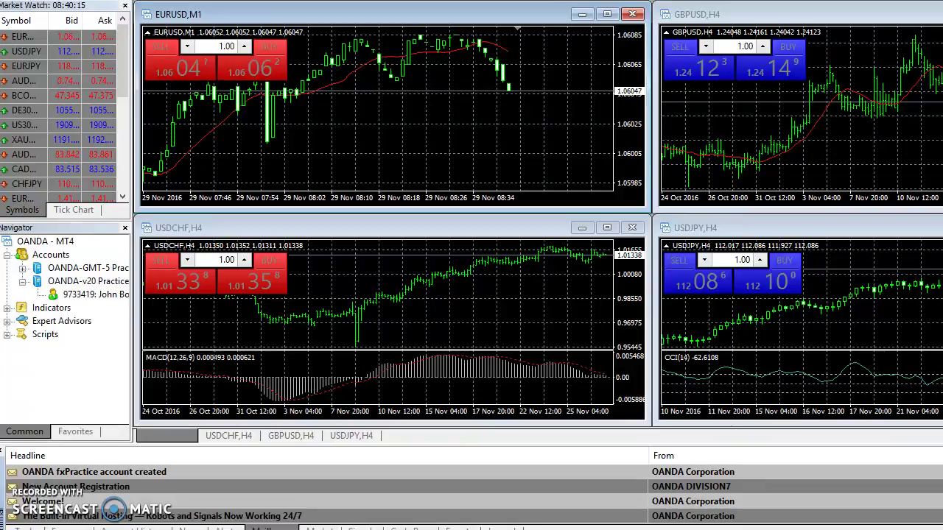
key("alt+Tab")
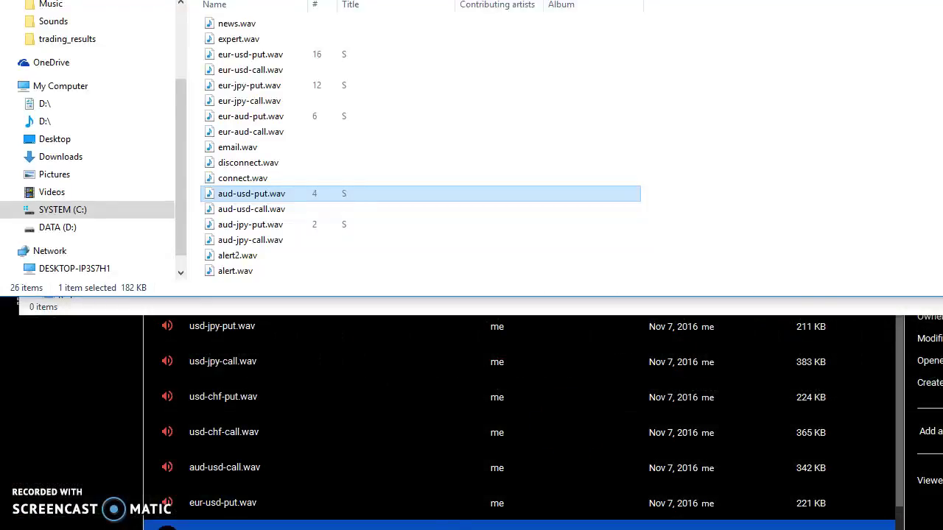
left_click(689, 519)
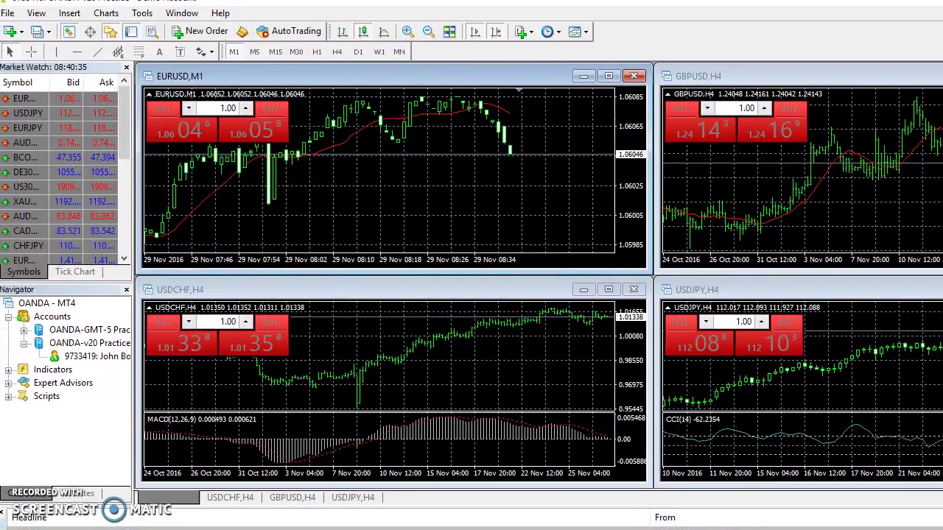
Step: Load the Medium -- BOIS profile from File > Profiles and close the Market Watch panel
left_click(10, 14)
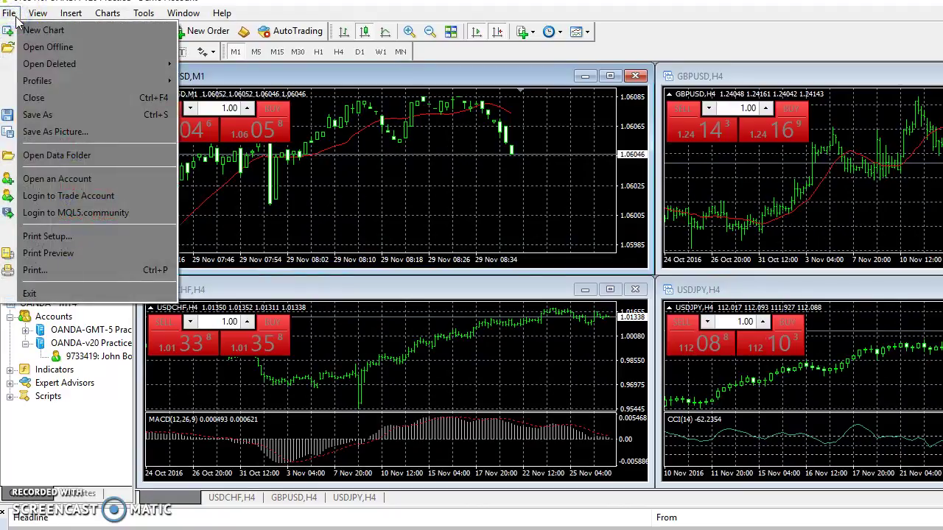
mouse_move(67, 81)
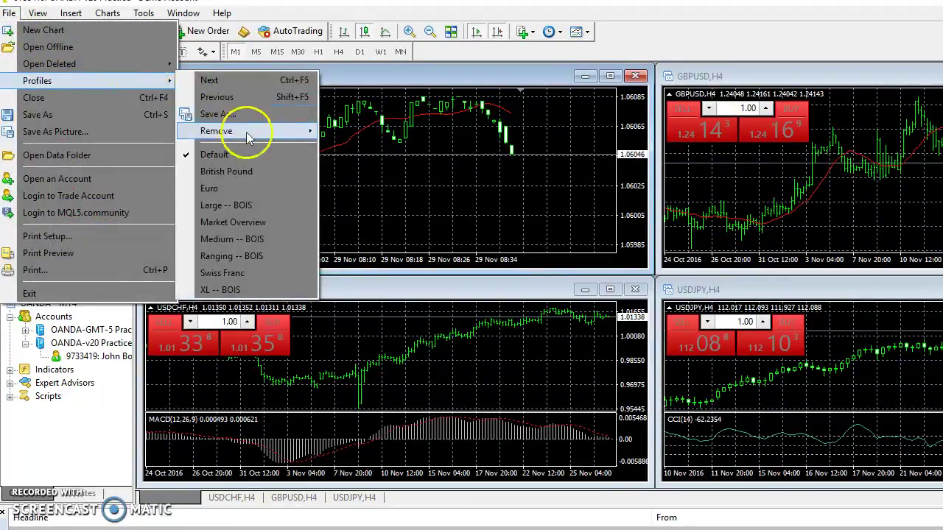
left_click(259, 243)
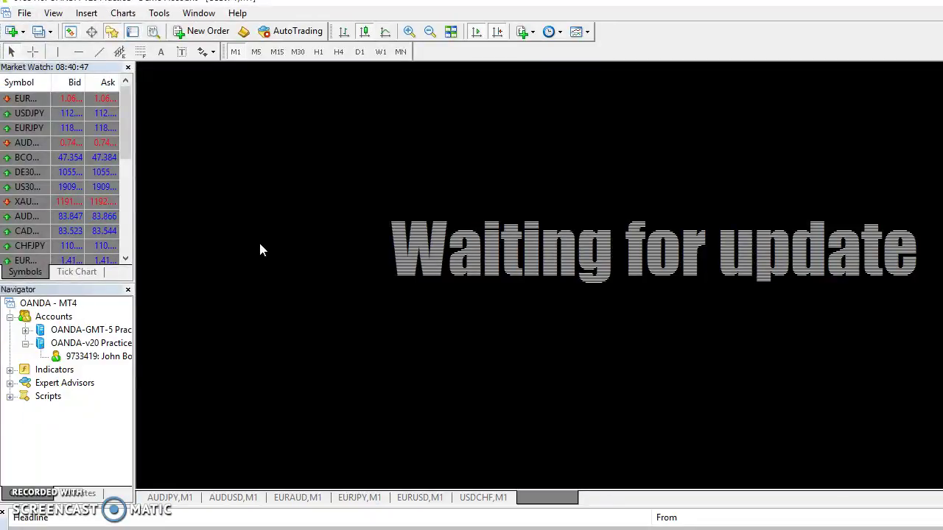
left_click(150, 130)
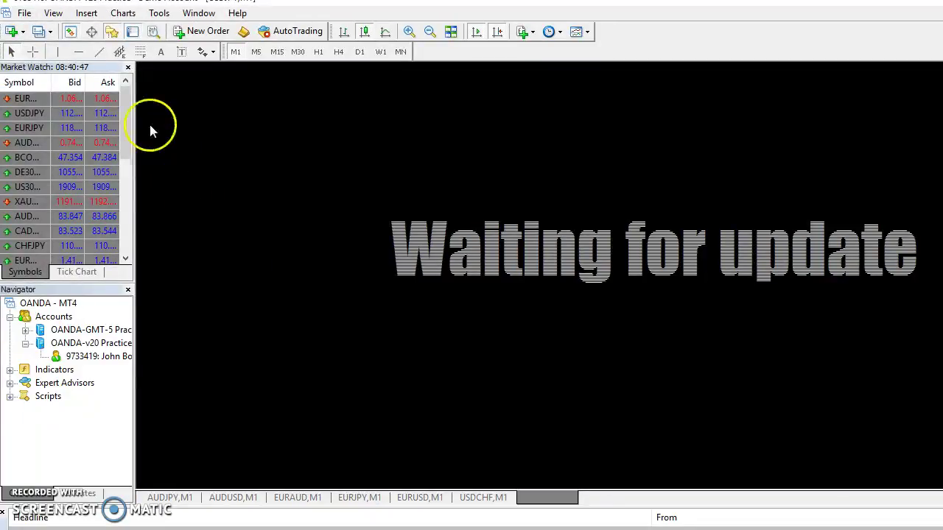
left_click(127, 69)
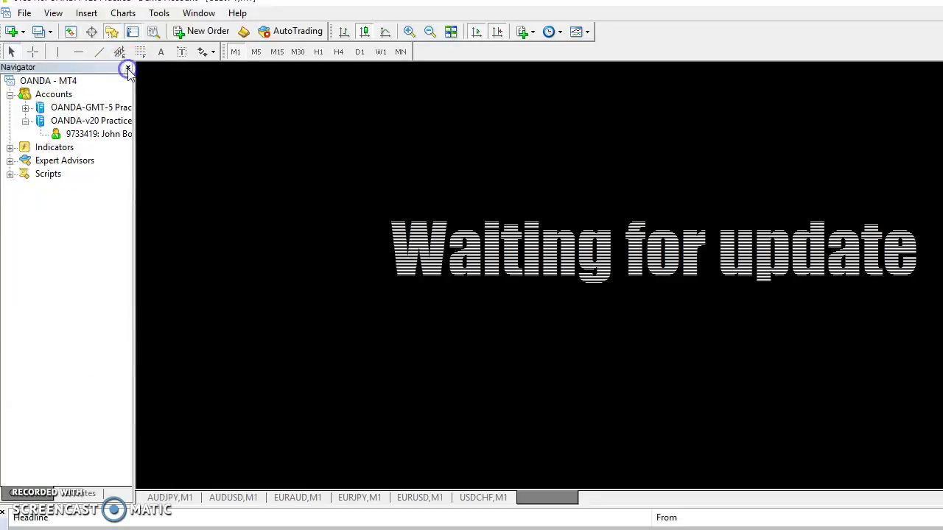
Step: Close the Navigator and browse the EURAUD, USDJPY and USDCHF one-minute chart tabs
left_click(128, 68)
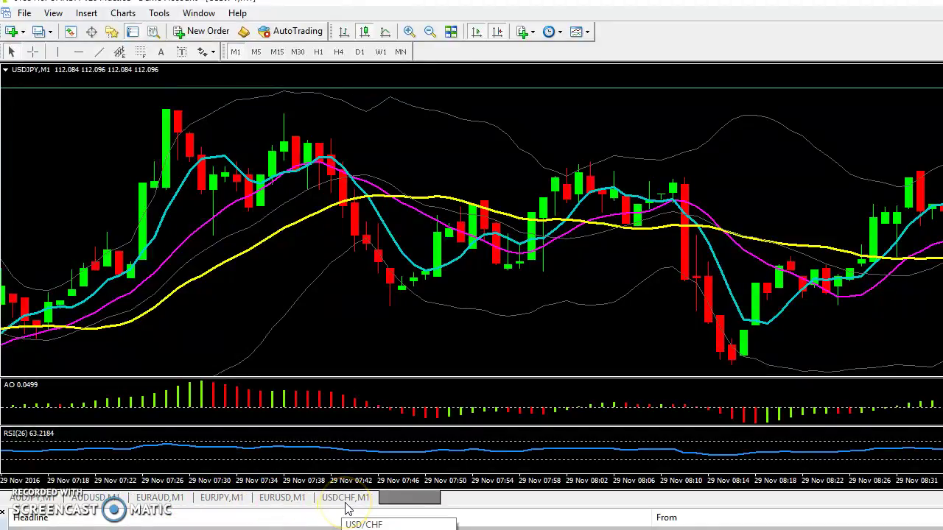
left_click(179, 501)
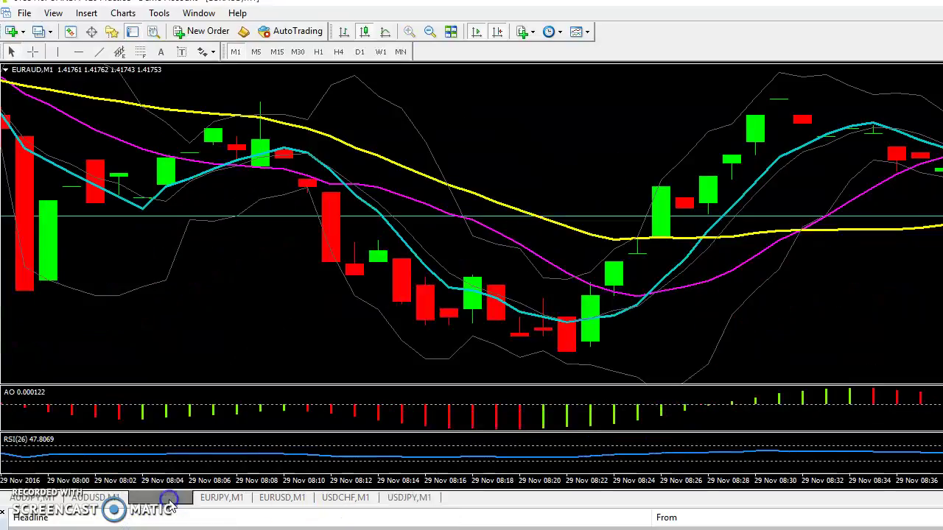
left_click(409, 500)
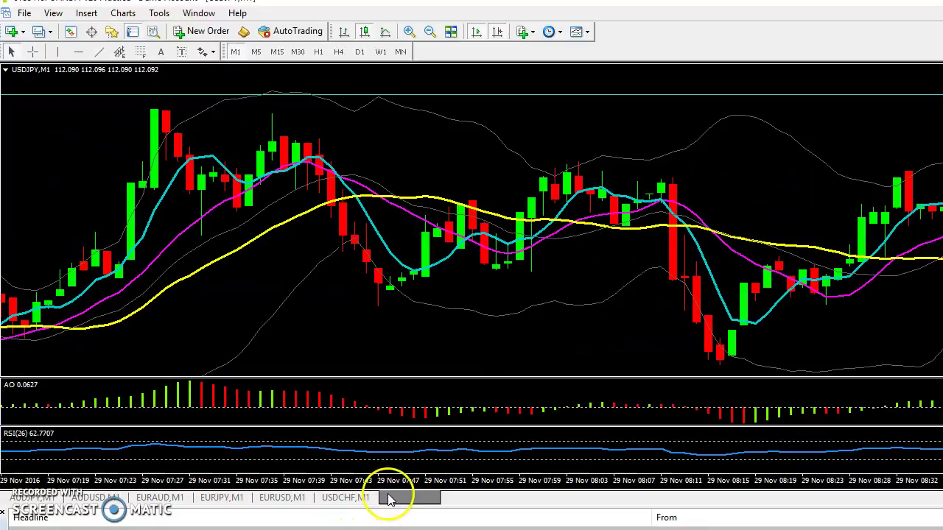
left_click(344, 499)
left_click(543, 250)
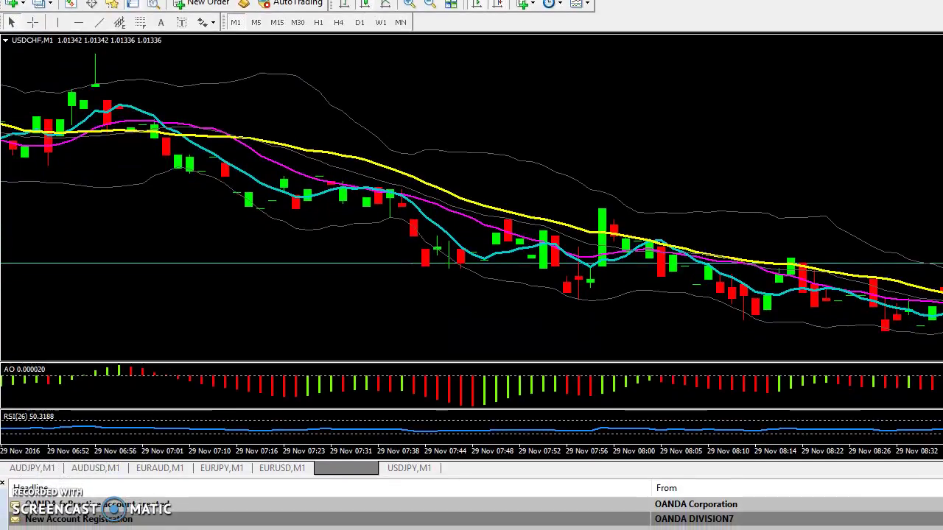
Step: Close the Terminal news panel and return to the USDJPY,M1 chart
left_click(136, 526)
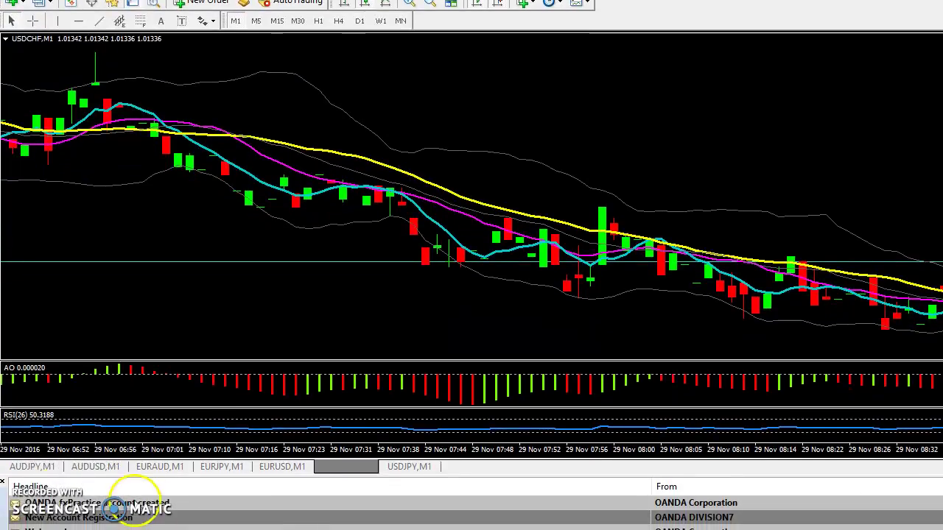
left_click(3, 486)
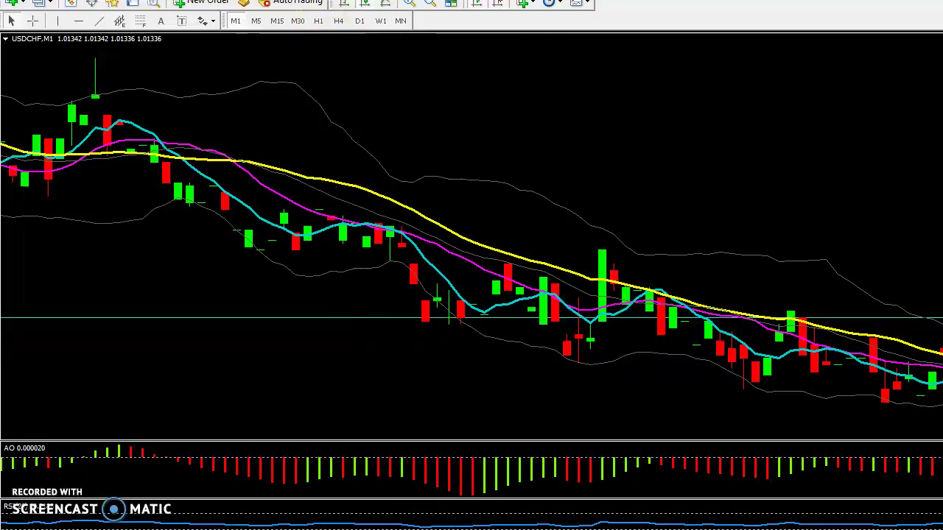
left_click(390, 519)
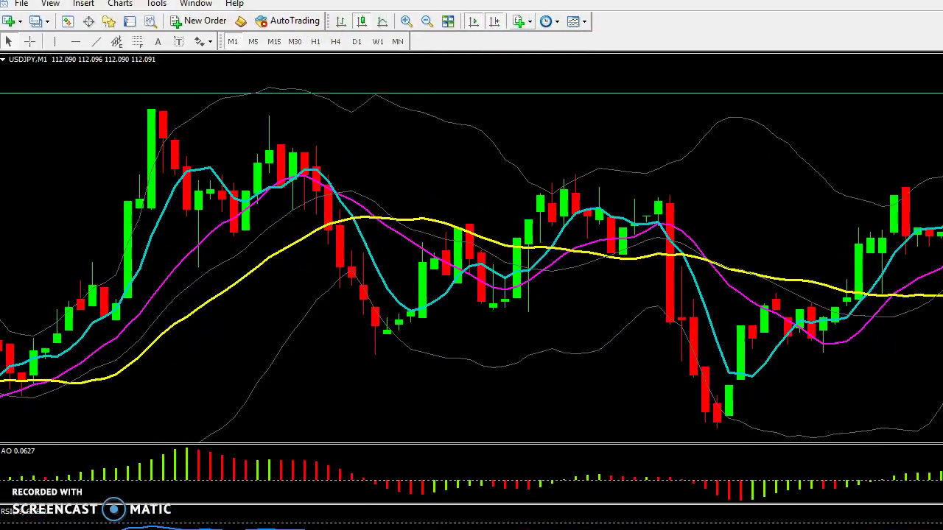
Step: Scroll the USDJPY M1 chart back through history and zoom out with minus to reveal the signal arrows
scroll(499, 214, "down", 5)
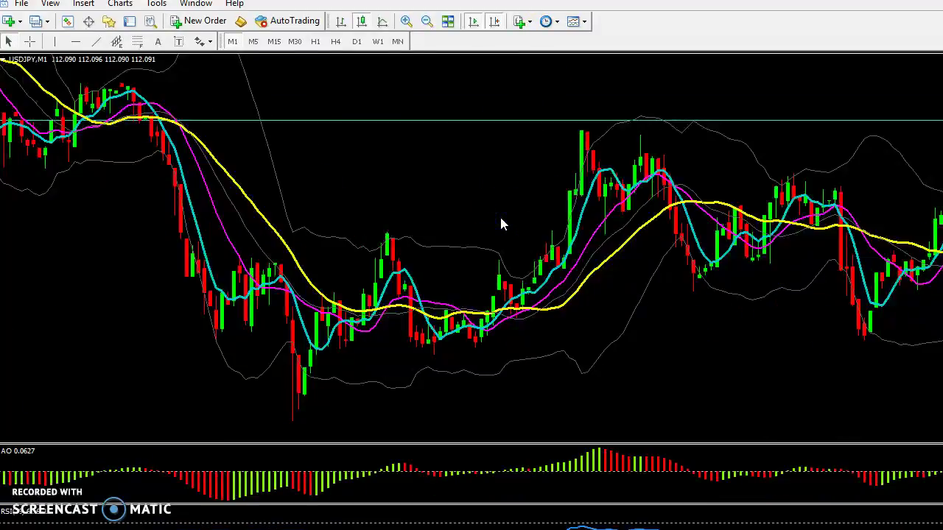
scroll(501, 224, "down", 5)
scroll(501, 223, "down", 5)
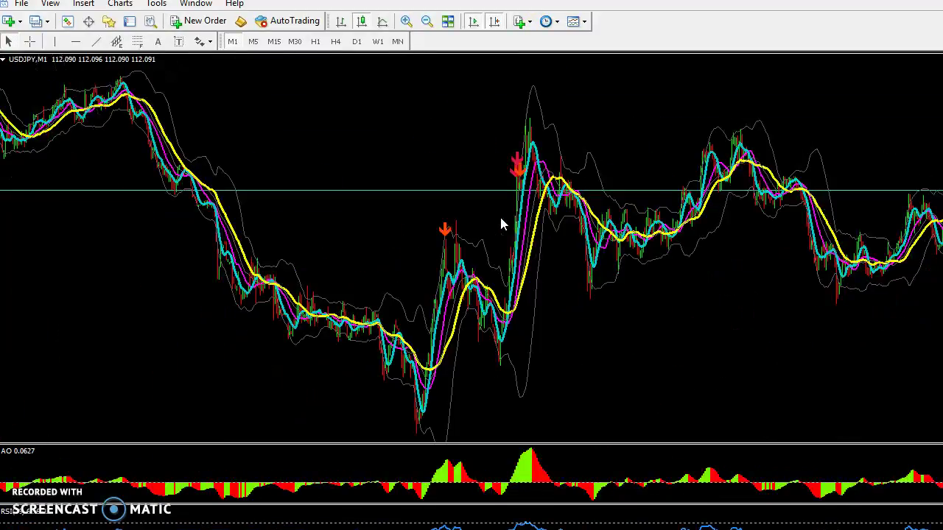
scroll(501, 224, "down", 5)
scroll(500, 223, "down", 5)
key("minus")
scroll(501, 218, "down", 5)
scroll(502, 215, "down", 5)
scroll(504, 219, "down", 5)
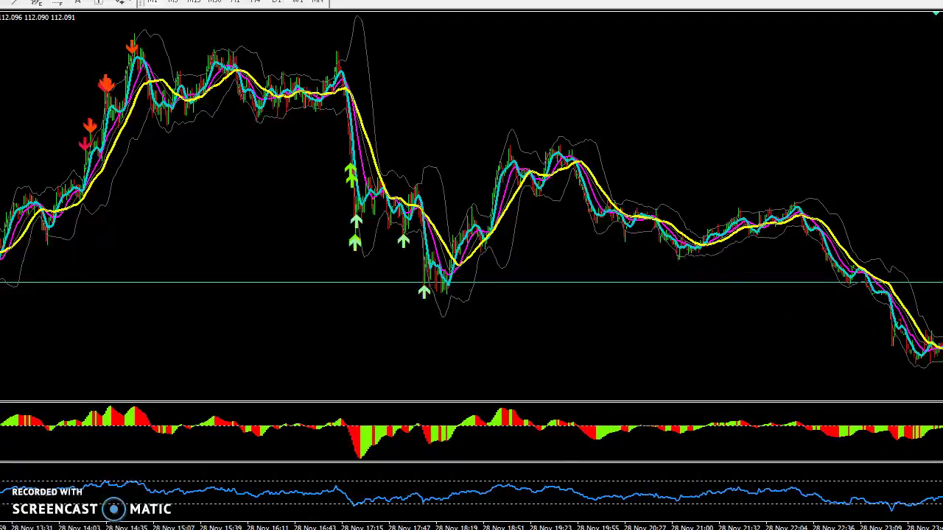
scroll(350, 524, "down", 10)
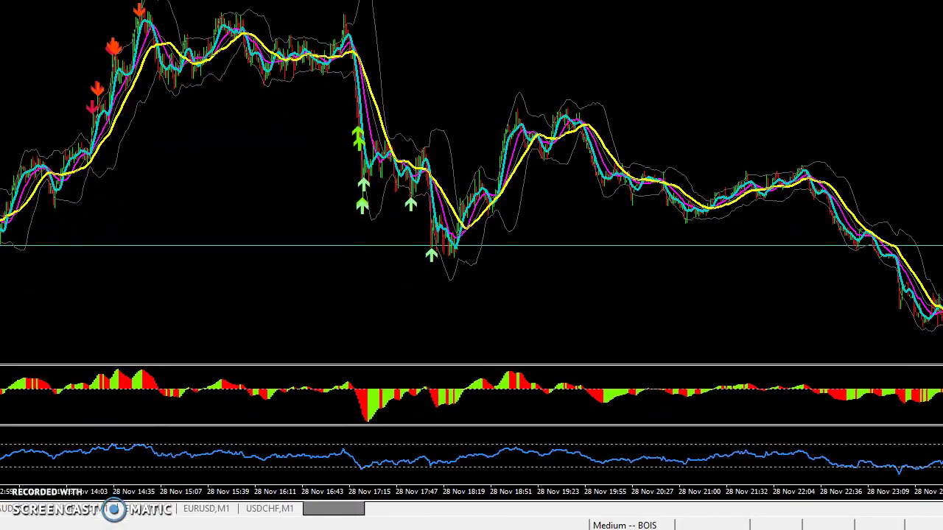
Step: Load the XL -- BOIS profile from the status bar and zoom the chart out
left_click(622, 524)
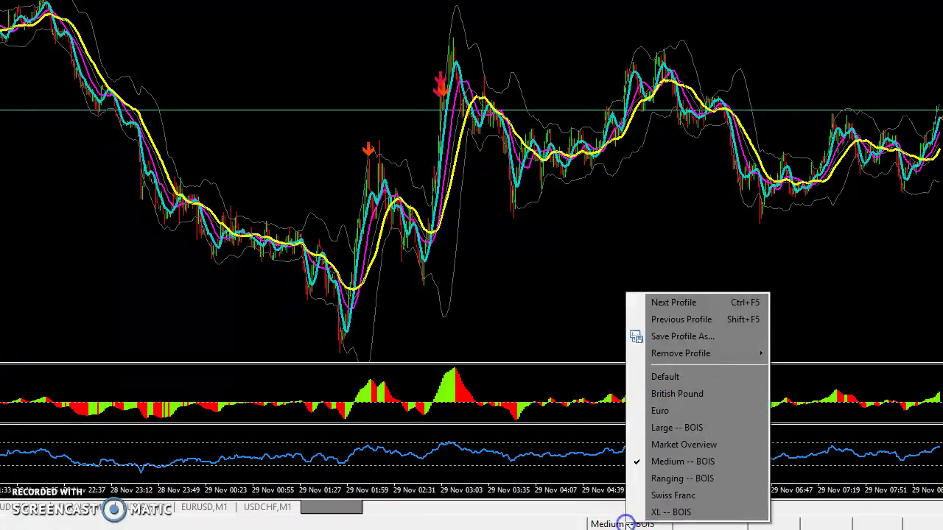
left_click(660, 511)
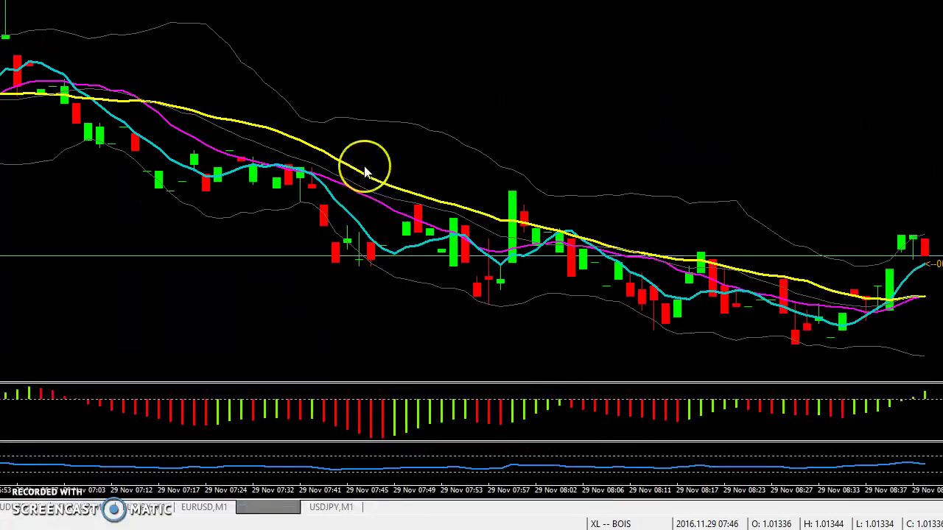
key("minus")
key("minus")
key("minus")
Step: Scroll the one-minute chart back to 25 Nov, around 17:00-22:00
scroll(365, 155, "down", 15)
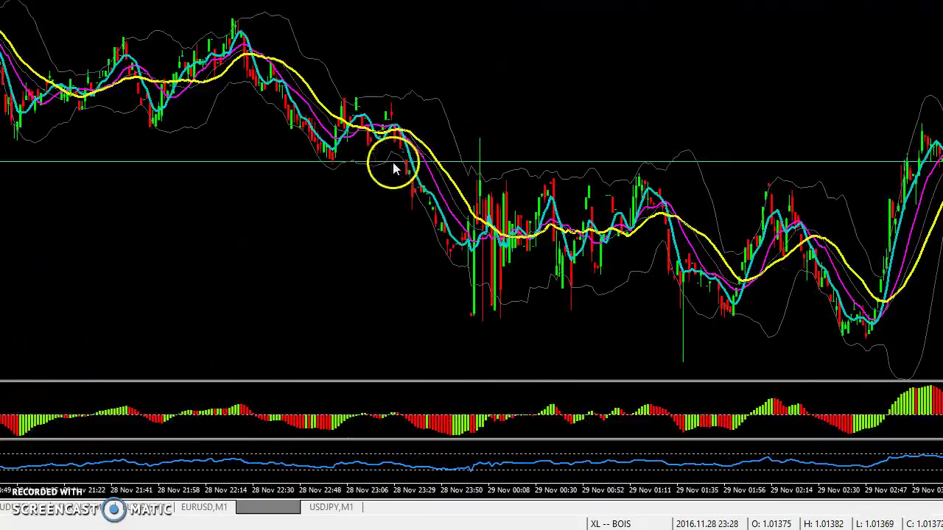
scroll(399, 165, "up", 12)
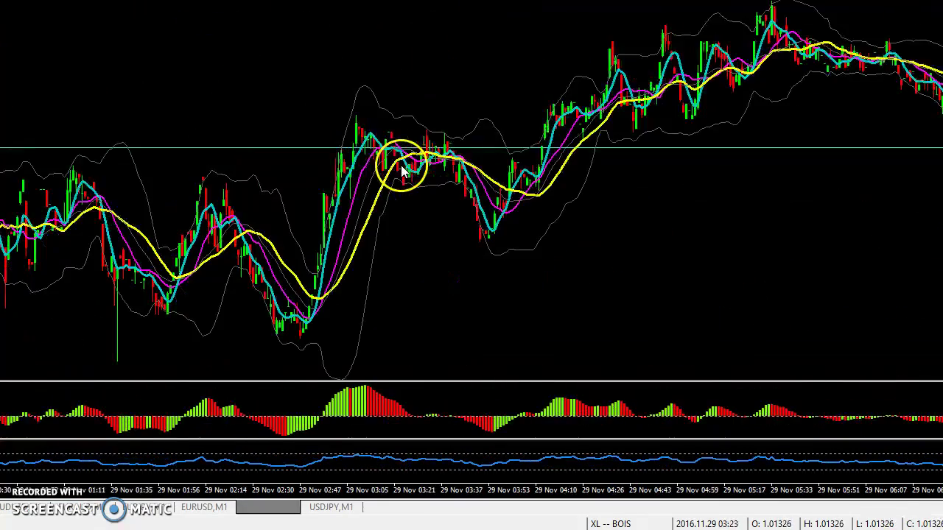
scroll(457, 279, "up", 2)
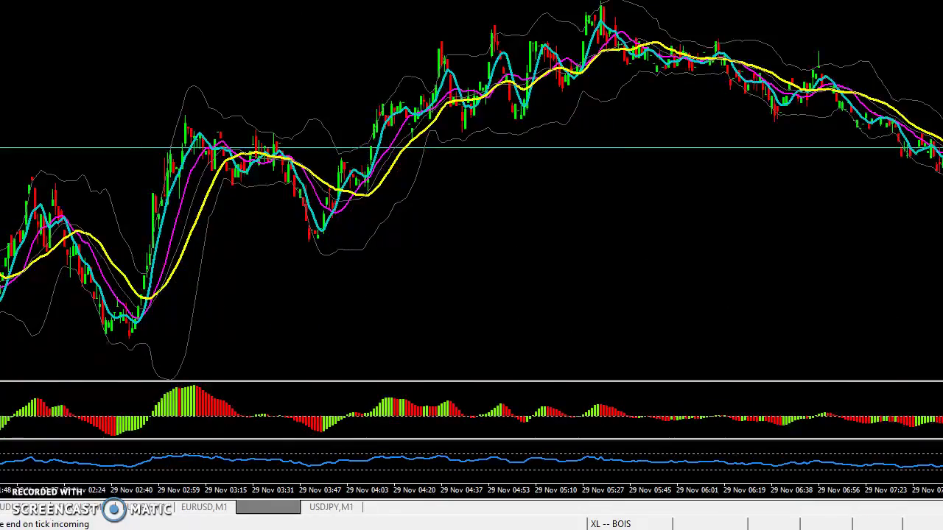
scroll(449, 146, "down", 13)
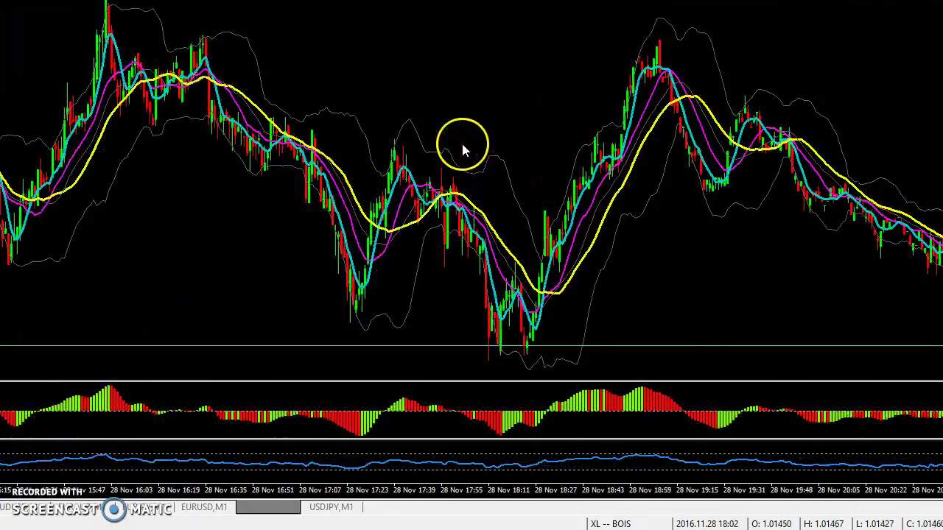
scroll(461, 144, "down", 14)
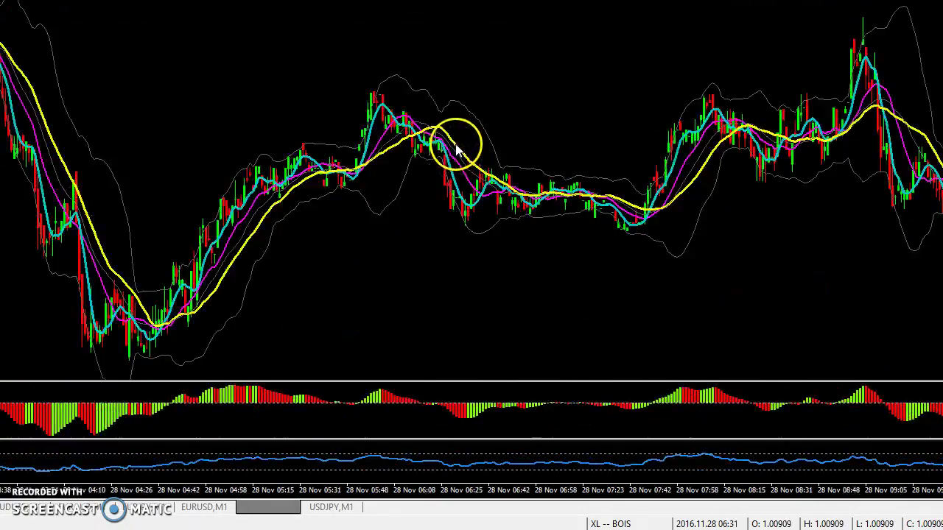
scroll(456, 147, "down", 14)
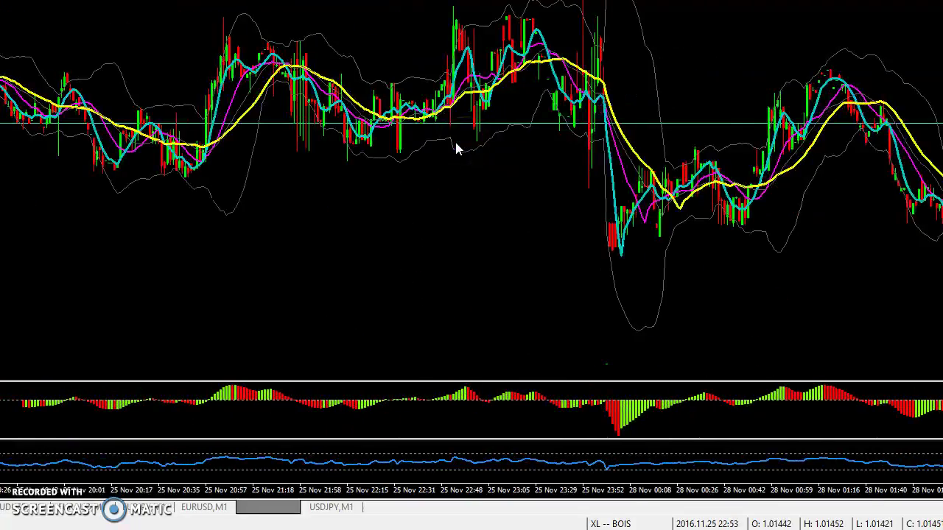
scroll(455, 147, "down", 8)
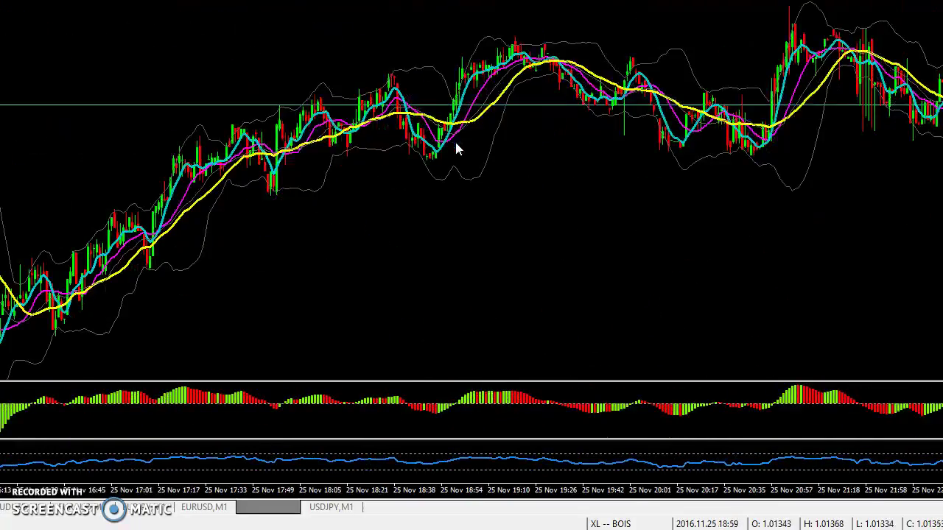
Step: Load the Ranging -- BOIS profile from the status-bar profile list and scroll its one-minute charts
left_click(600, 523)
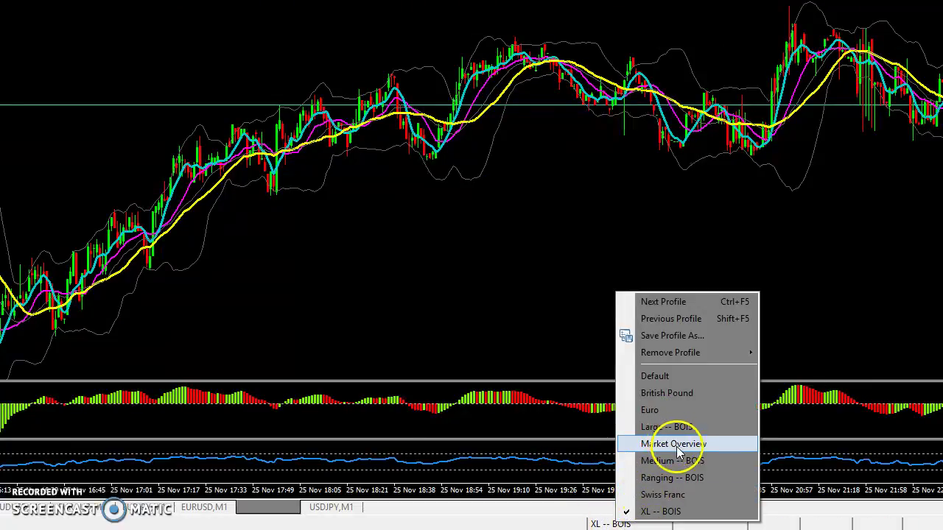
left_click(679, 479)
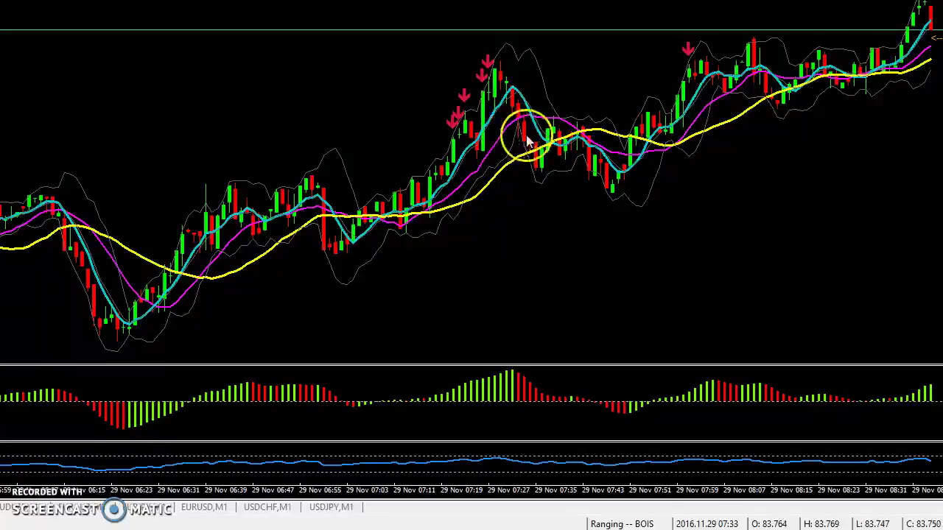
scroll(234, 249, "up", 4)
scroll(234, 249, "down", 4)
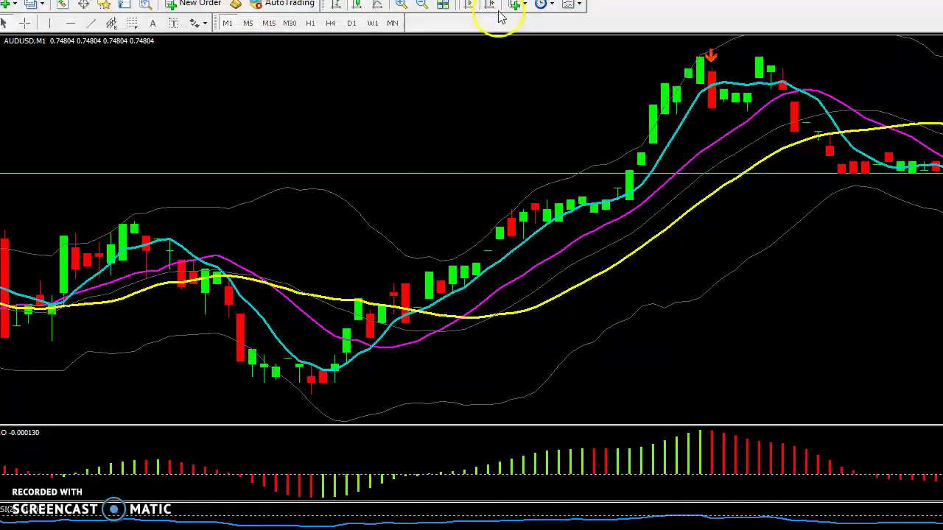
Step: Measure a candle on the AUDUSD M1 chart with the Crosshair tool
left_click(30, 37)
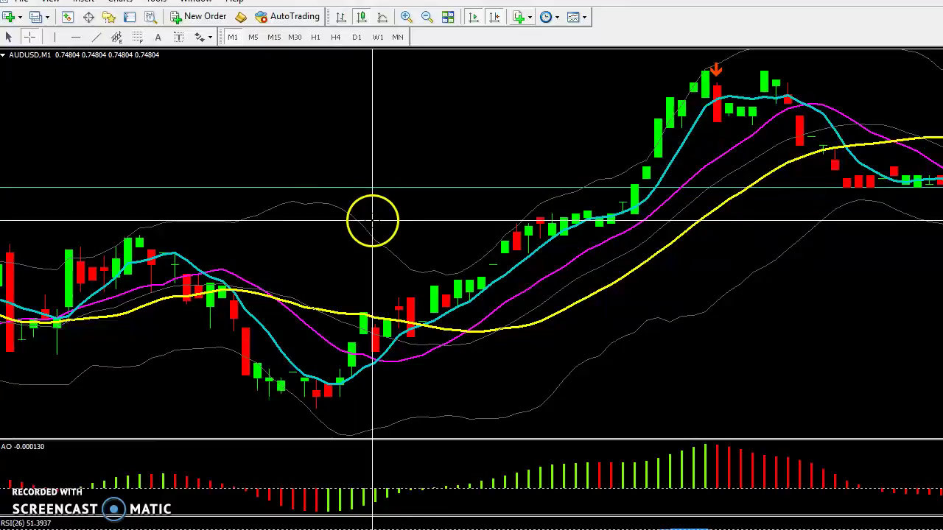
left_click(375, 356)
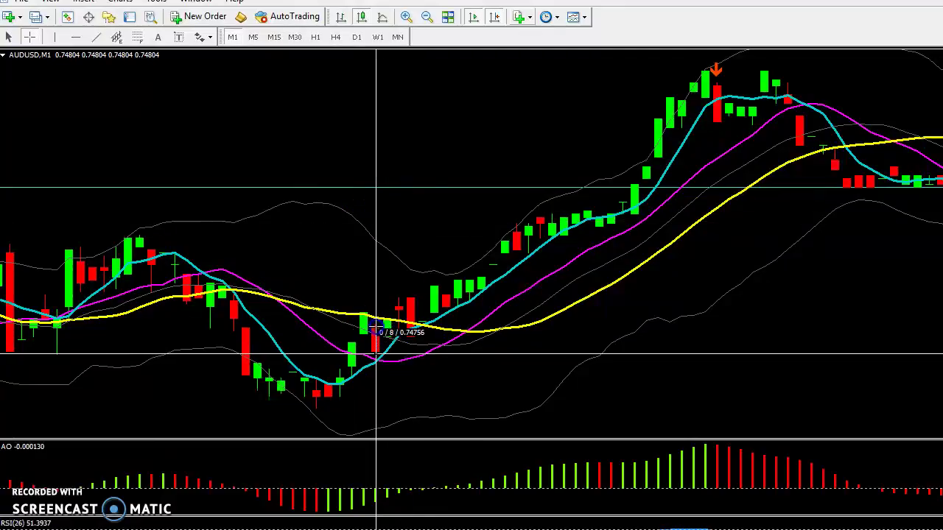
left_click_drag(376, 324, 377, 322)
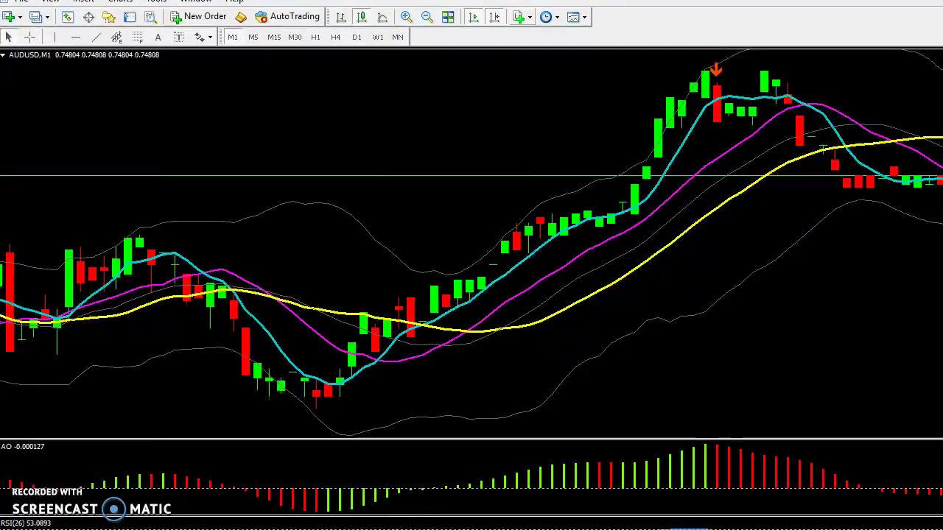
left_click(30, 37)
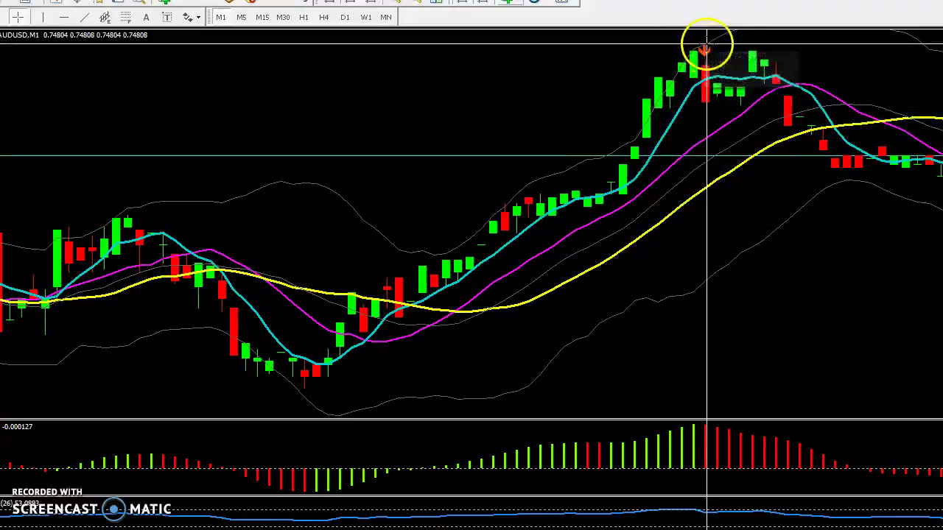
Step: Read the Bollinger Bands and AO tooltip values at the 08:18 sell-arrow candle
mouse_move(704, 45)
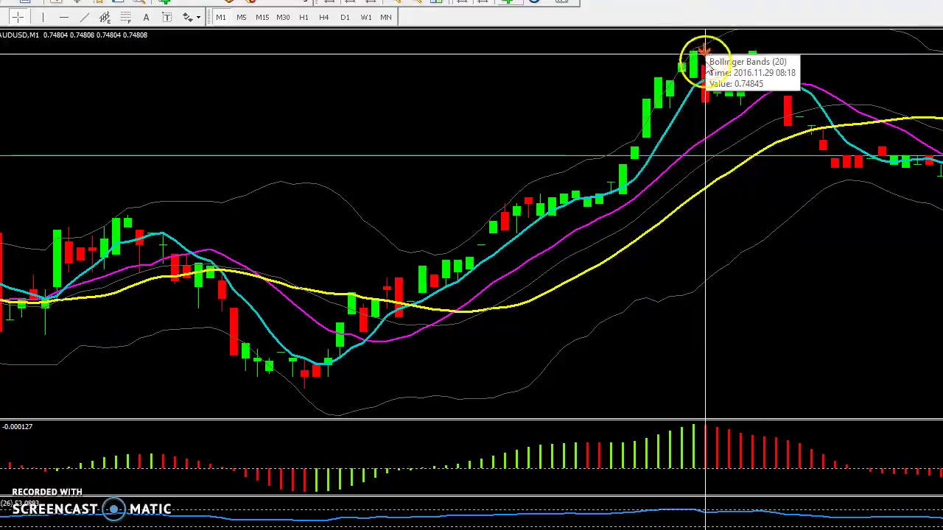
mouse_move(691, 342)
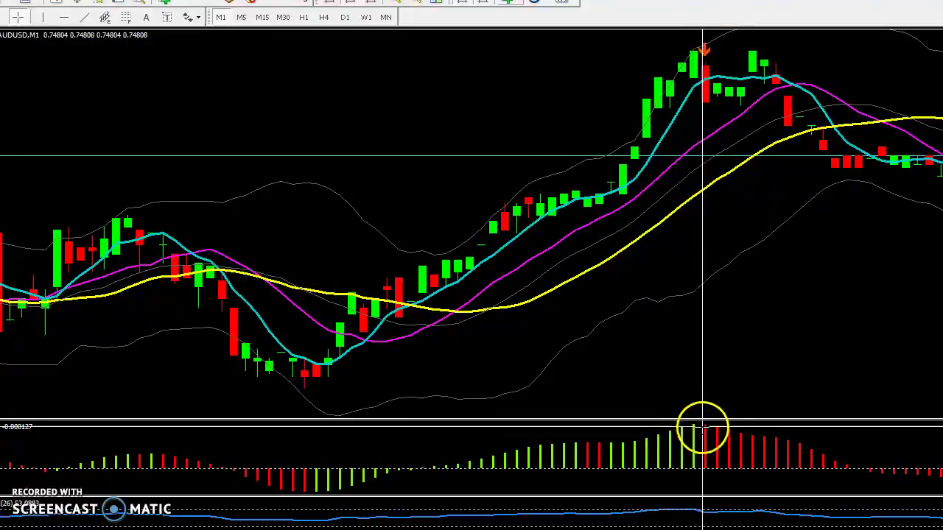
mouse_move(489, 446)
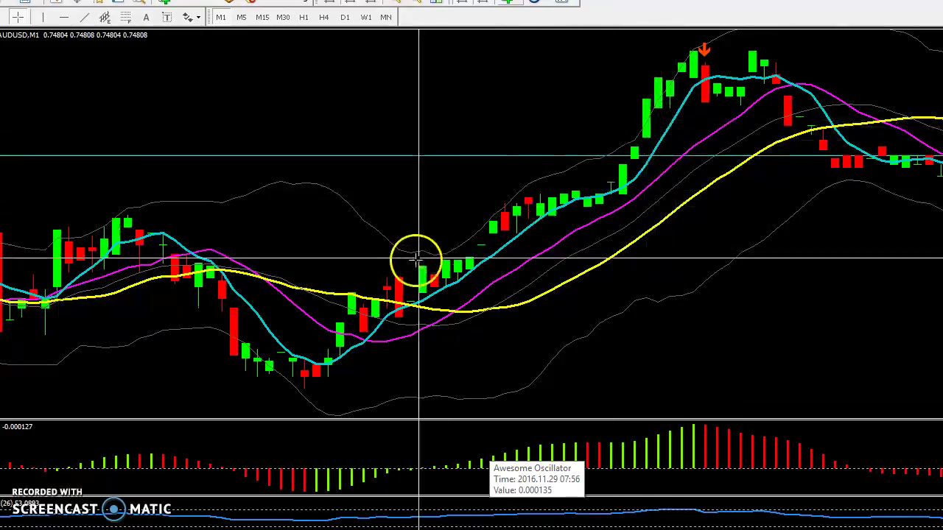
scroll(411, 261, "up", 5)
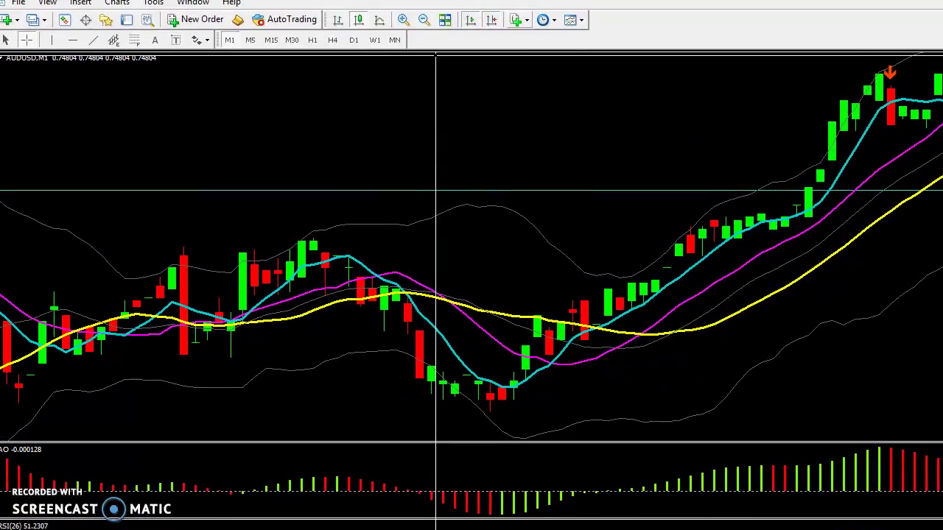
Step: Turn on Chart Shift and pan the AUDUSD chart back to older candles
left_click(499, 20)
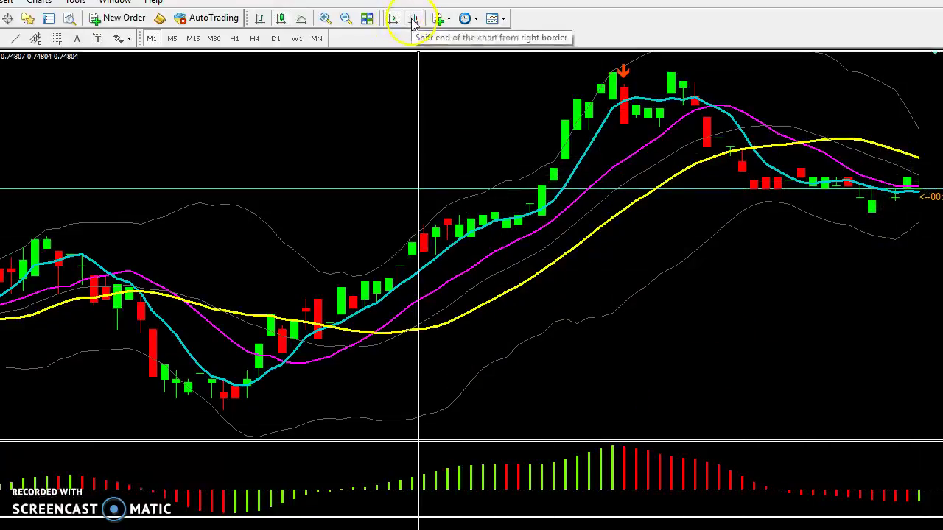
left_click_drag(364, 91, 322, 179)
scroll(322, 180, "up", 5)
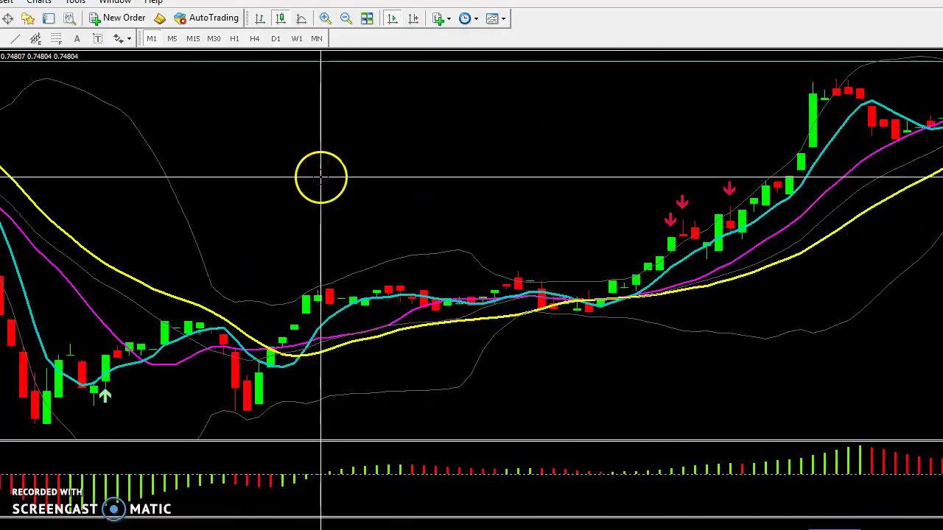
scroll(320, 177, "up", 5)
scroll(320, 177, "up", 5)
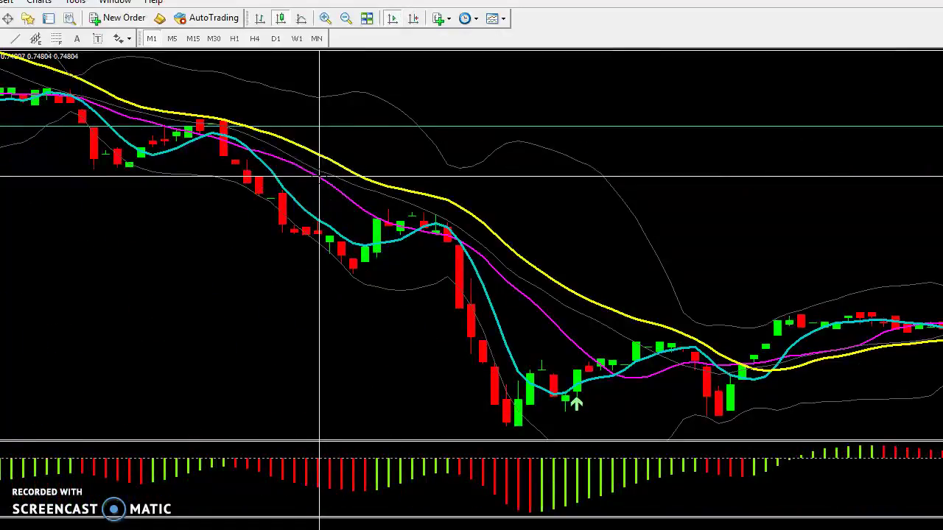
scroll(319, 176, "up", 5)
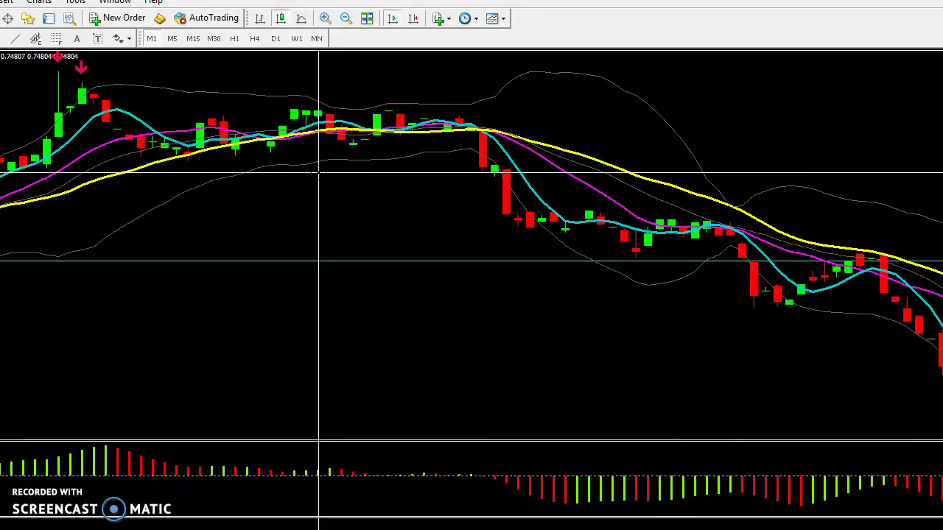
scroll(318, 177, "up", 4)
Step: Measure the spike top, the older signal move and the rise after the green buy arrow
left_click_drag(319, 169, 356, 139)
scroll(356, 138, "up", 5)
left_click_drag(346, 204, 218, 172)
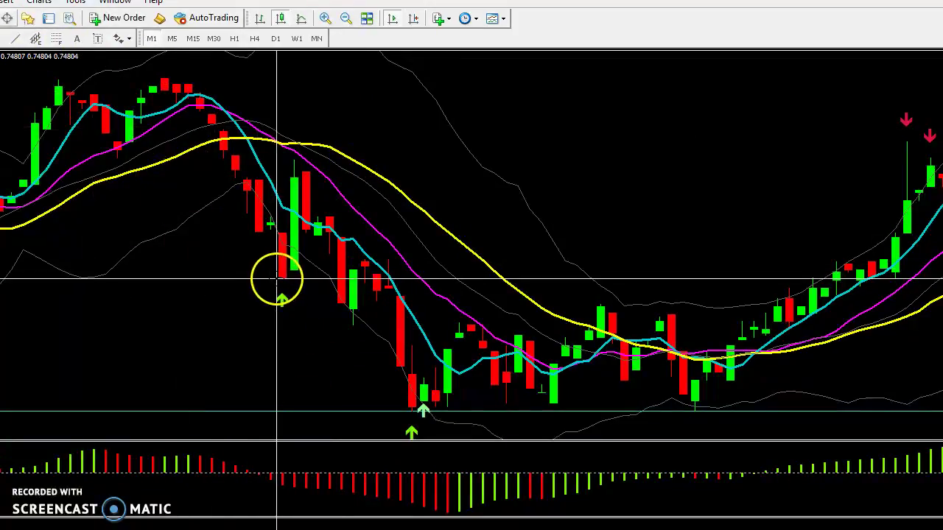
left_click_drag(288, 269, 307, 184)
scroll(568, 231, "down", 5)
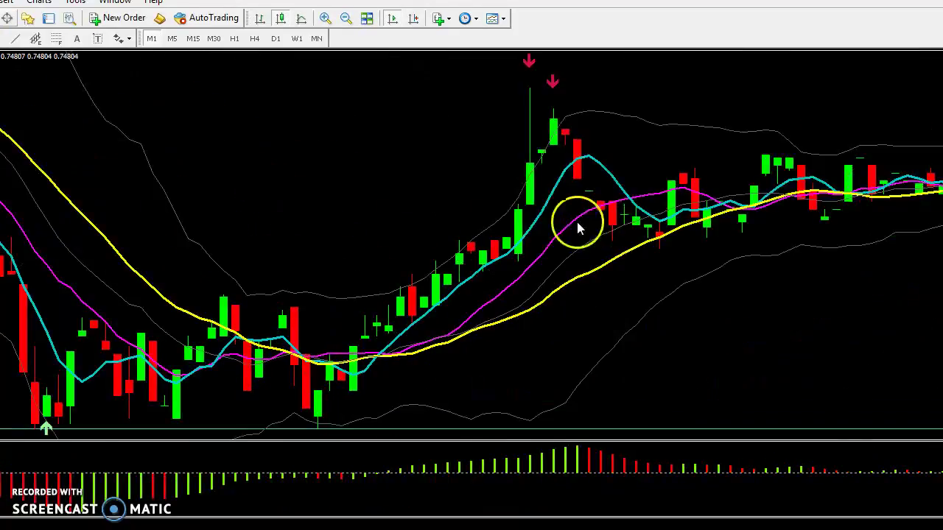
Step: Measure the drop after the red sell arrows, then pan to earlier bars near 28 Nov 20:21
middle_click(448, 107)
scroll(478, 109, "up", 3)
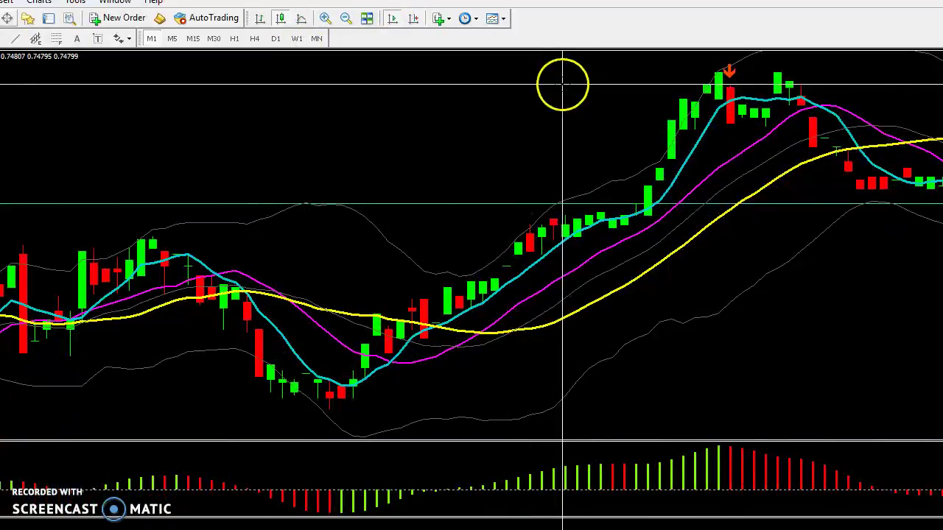
scroll(562, 84, "up", 3)
scroll(530, 73, "down", 3)
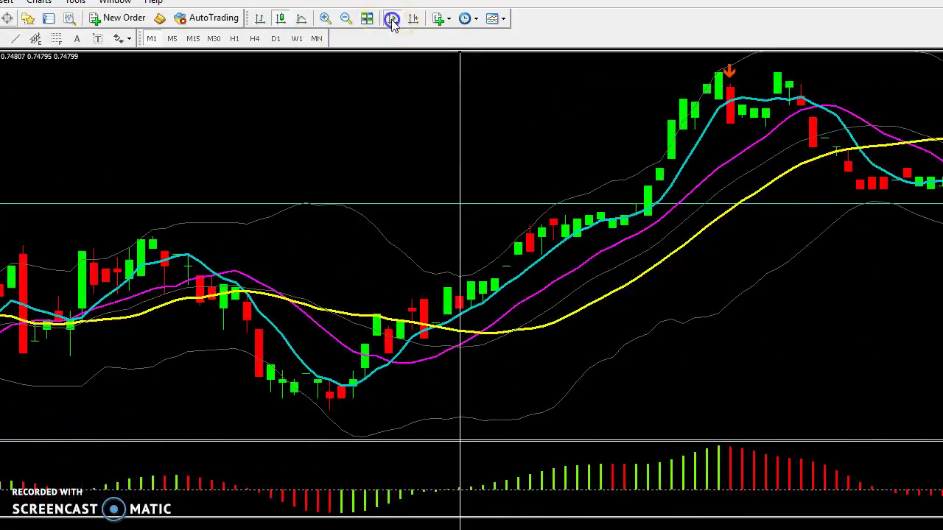
scroll(314, 136, "up", 15)
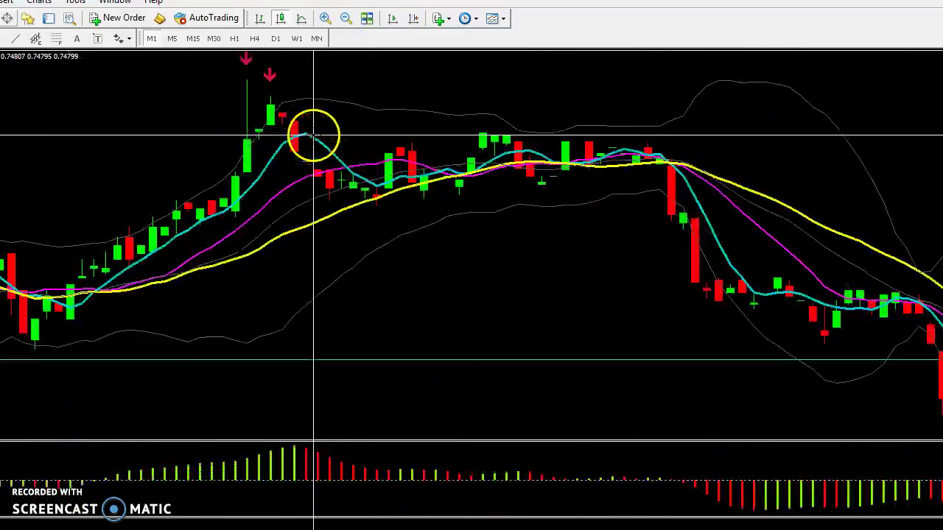
scroll(314, 136, "up", 5)
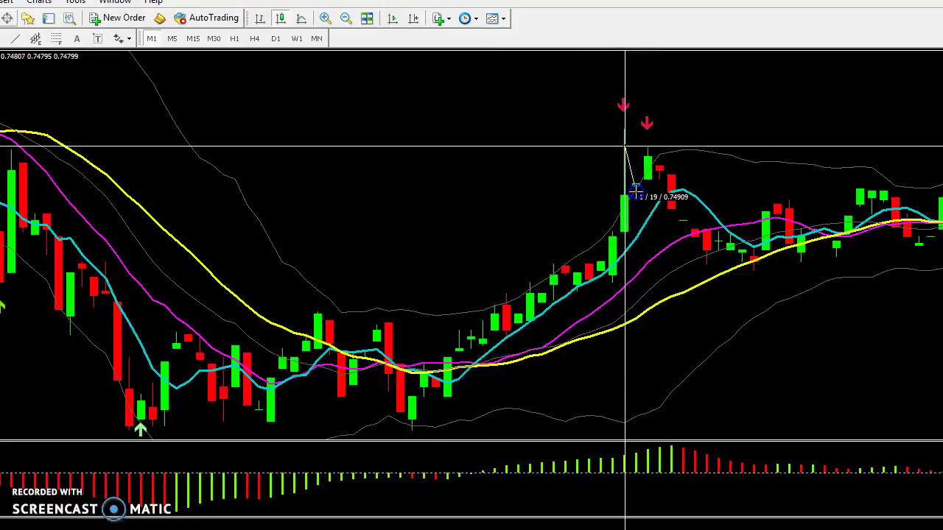
left_click_drag(635, 192, 643, 134)
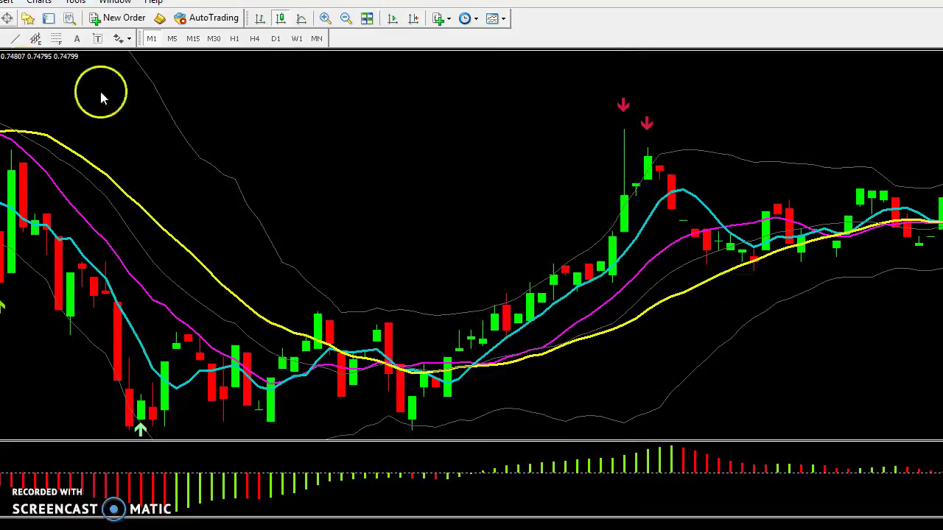
scroll(222, 125, "up", 15)
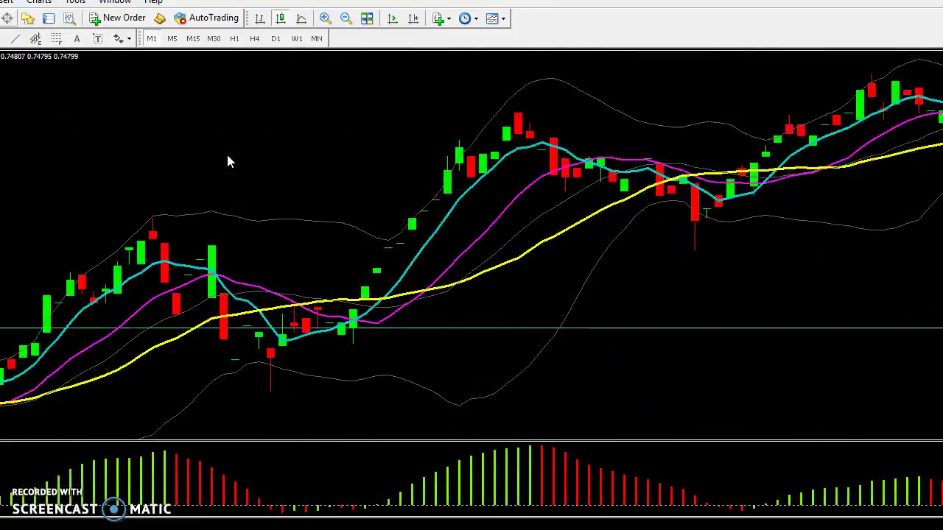
scroll(225, 156, "up", 8)
left_click_drag(227, 157, 543, 330)
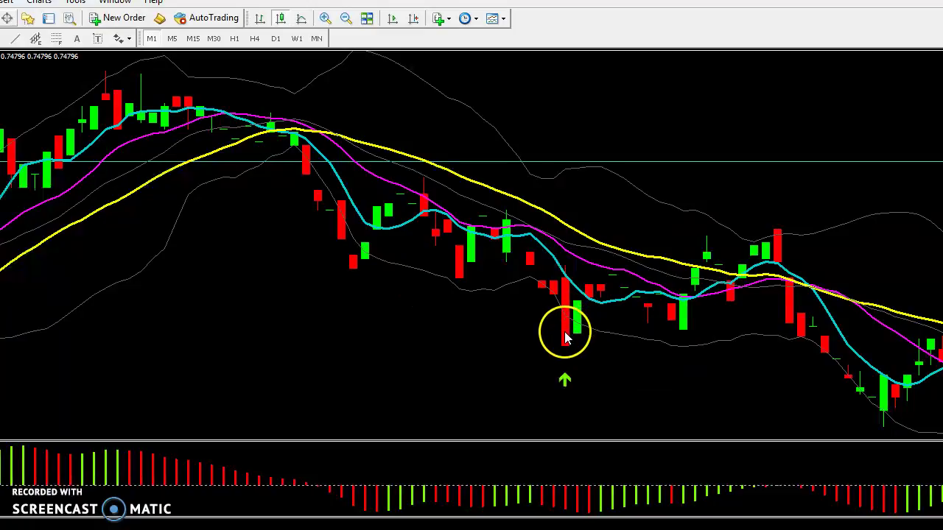
mouse_move(565, 322)
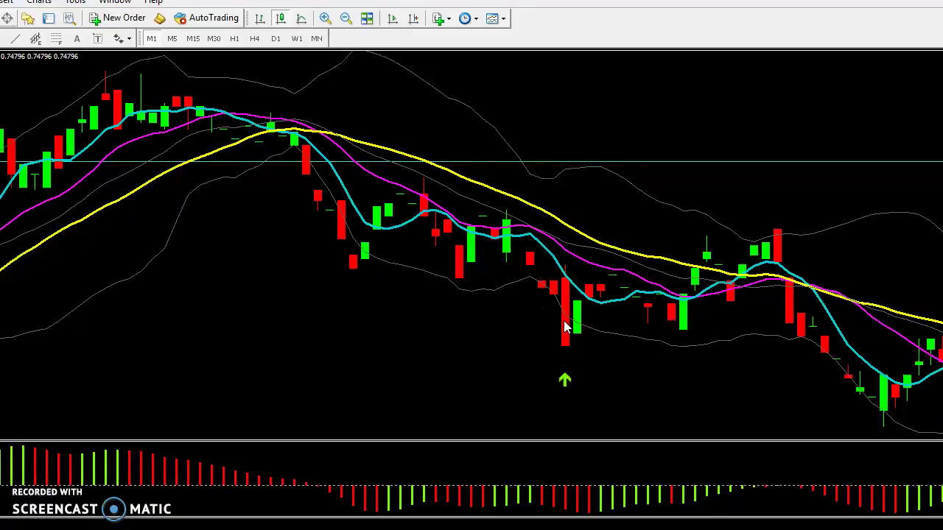
left_click_drag(566, 348, 518, 266)
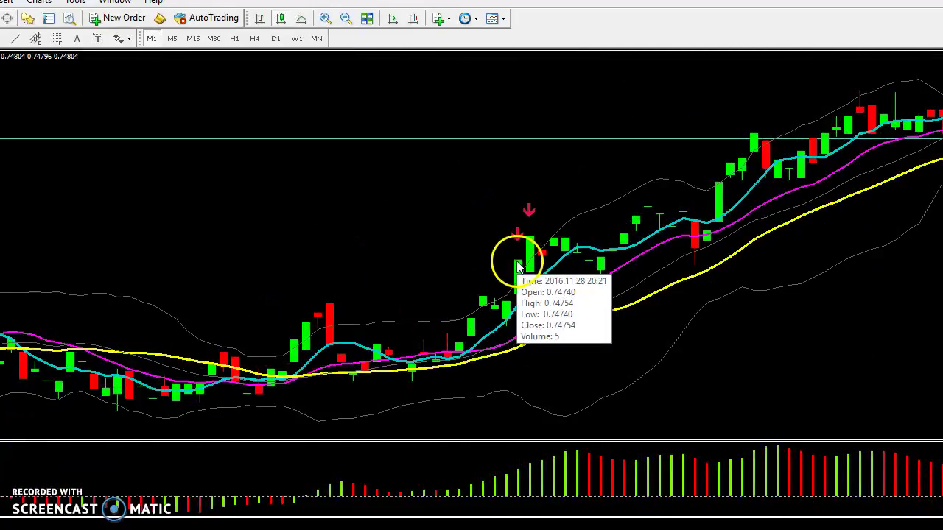
Step: Turn on Auto Scroll to jump the AUDUSD chart to the newest bar
left_click(414, 20)
left_click(796, 197)
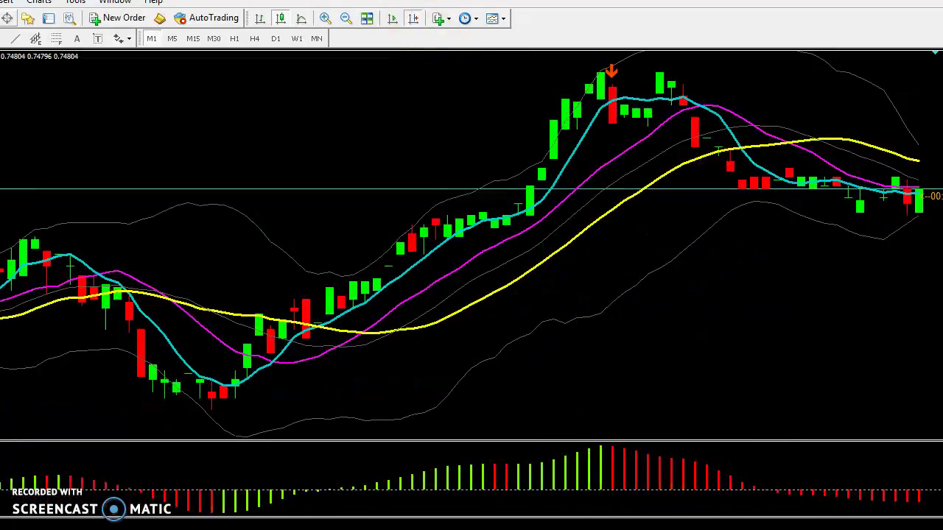
left_click(942, 198)
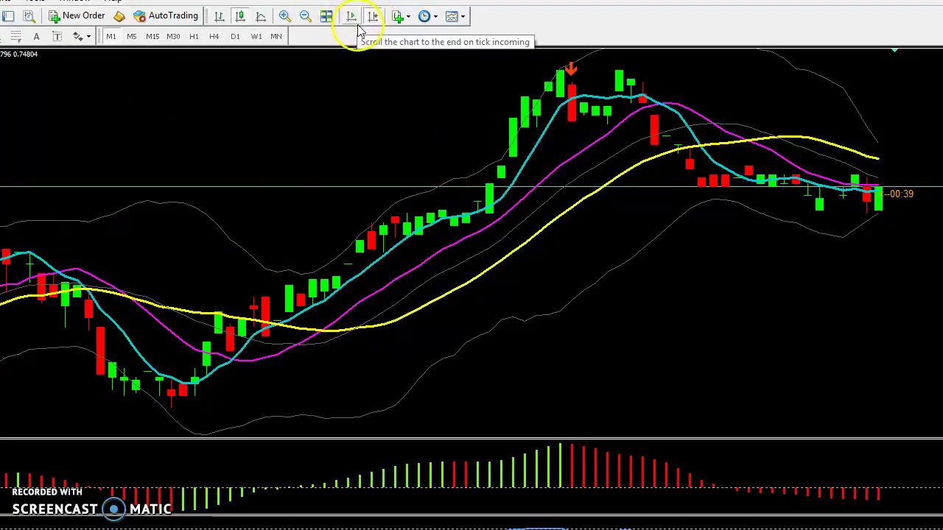
Step: Step back through older candles to check further arrow signals
key("Left")
key("Left")
key("Left")
key("Left")
key("Left")
key("Left")
key("Left")
key("Left")
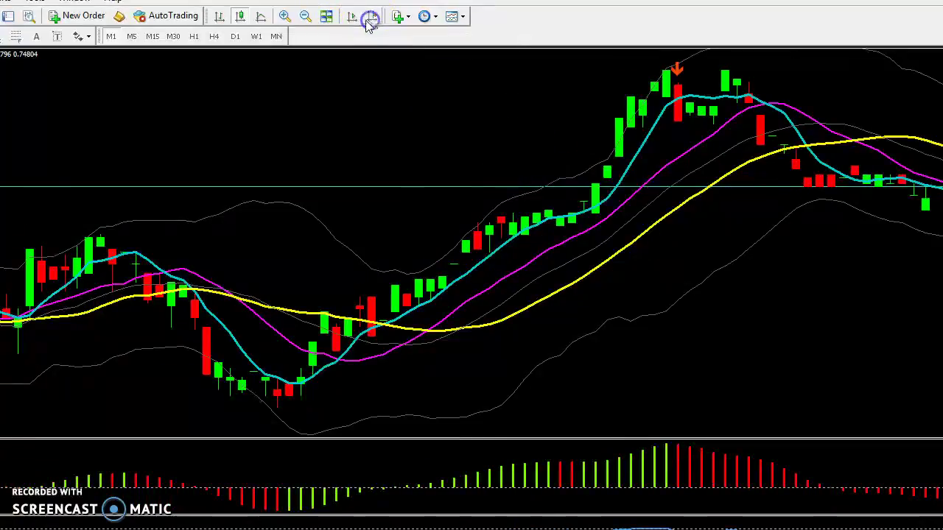
key("Left")
key("Left")
key("Left")
key("Left")
key("Left")
key("Left")
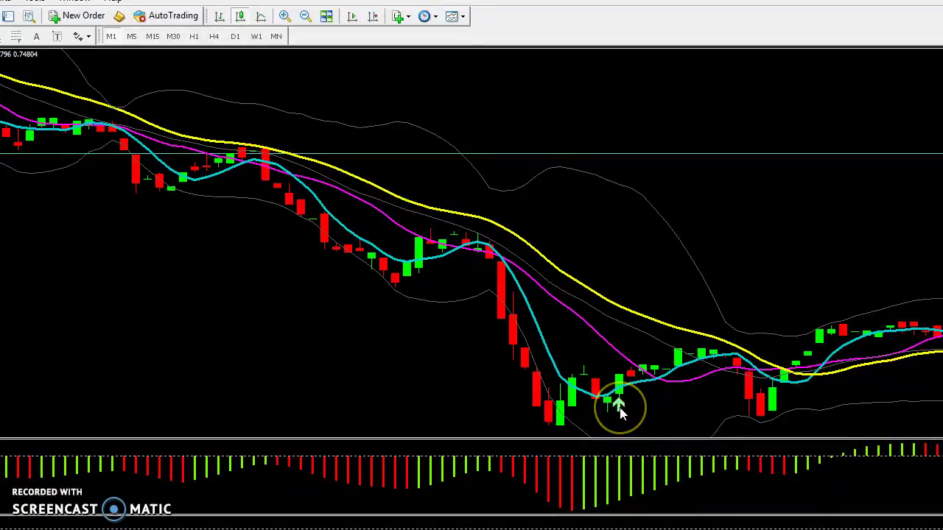
key("Left")
key("Left")
key("Left")
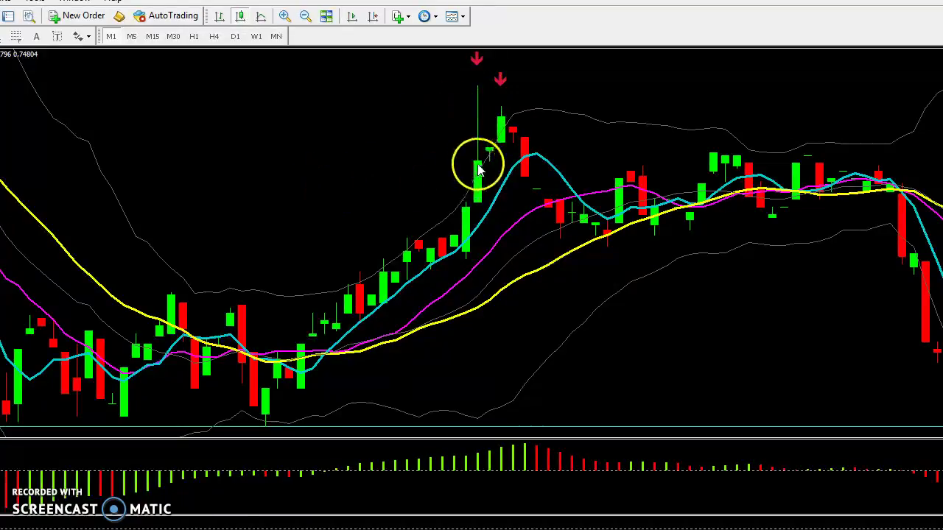
scroll(364, 180, "down", 5)
scroll(362, 238, "down", 1)
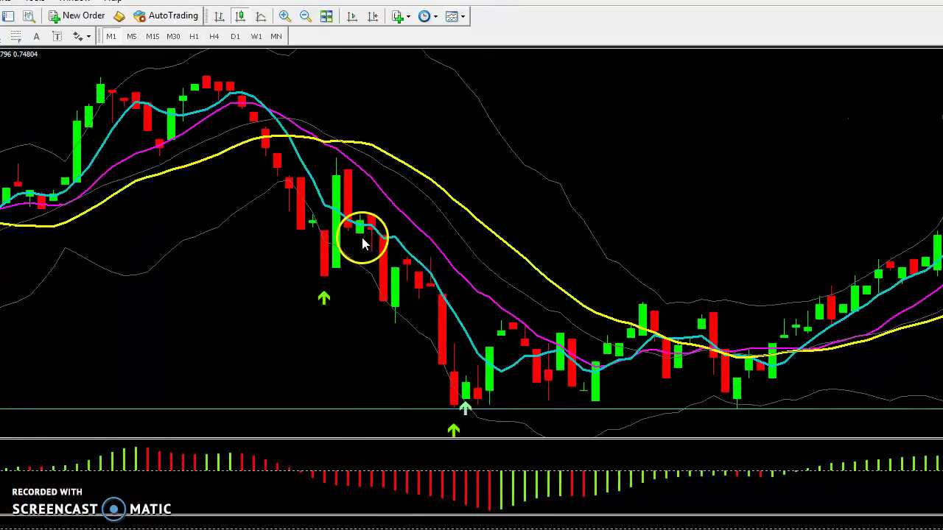
scroll(317, 292, "down", 9)
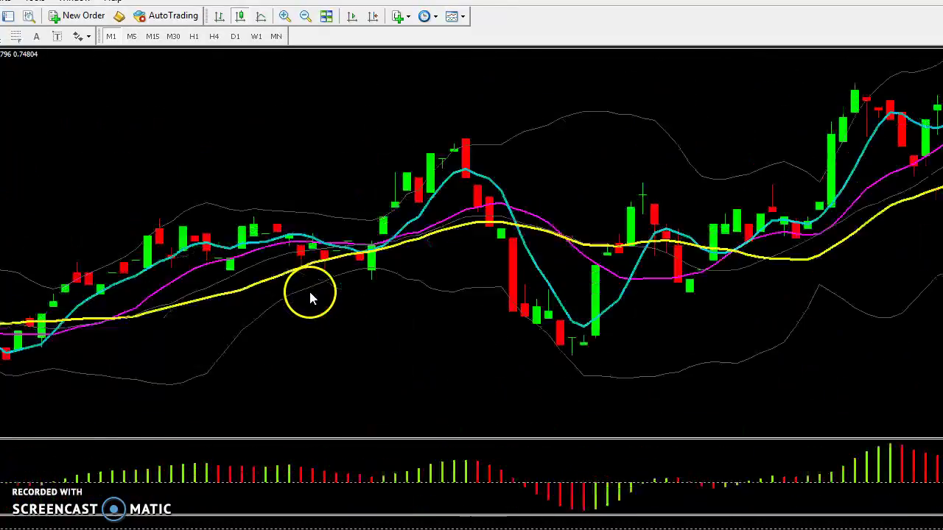